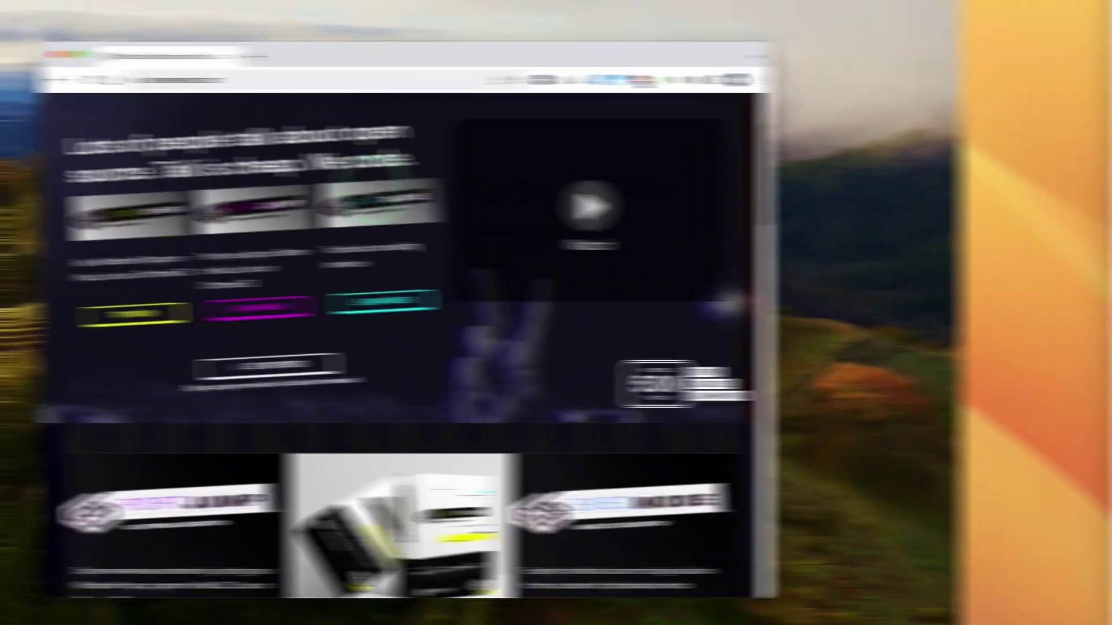
Open the CrossOver purchase page from the CodeWeavers home page.
scroll(521, 312, "down", 10)
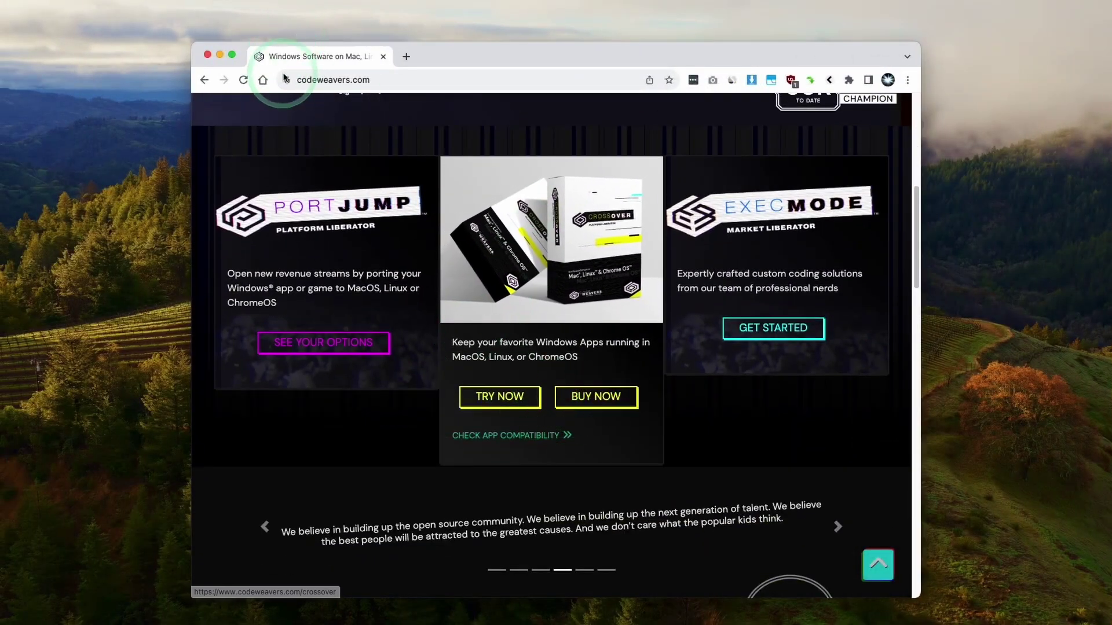
left_click(595, 398)
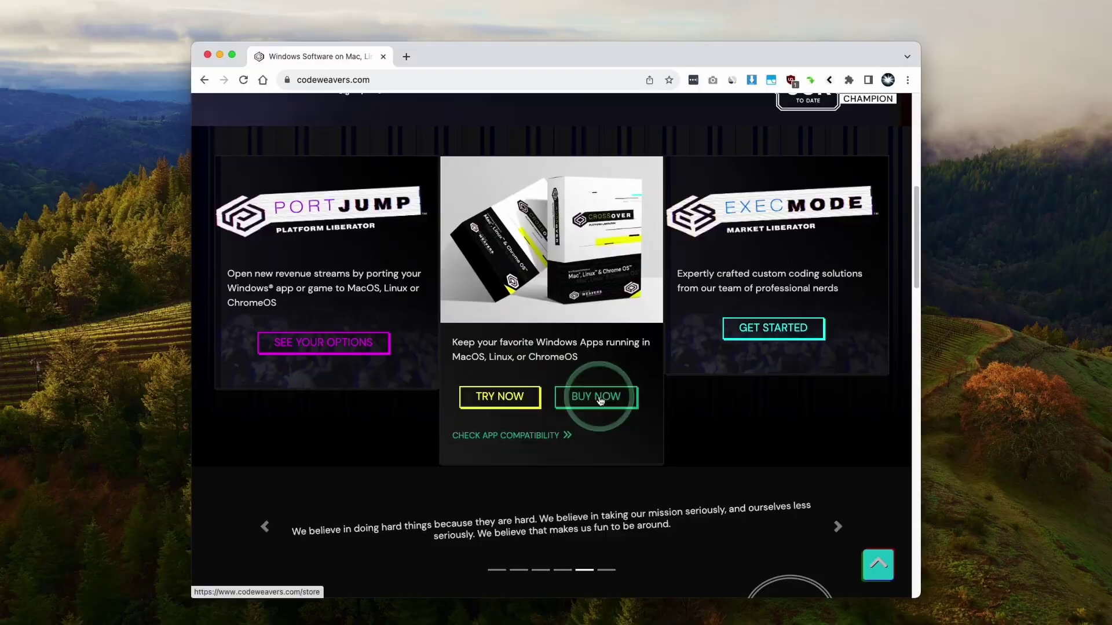
mouse_move(482, 193)
left_mouse_down()
mouse_move(647, 216)
mouse_move(484, 186)
left_mouse_up()
left_click(631, 212)
left_click(548, 225)
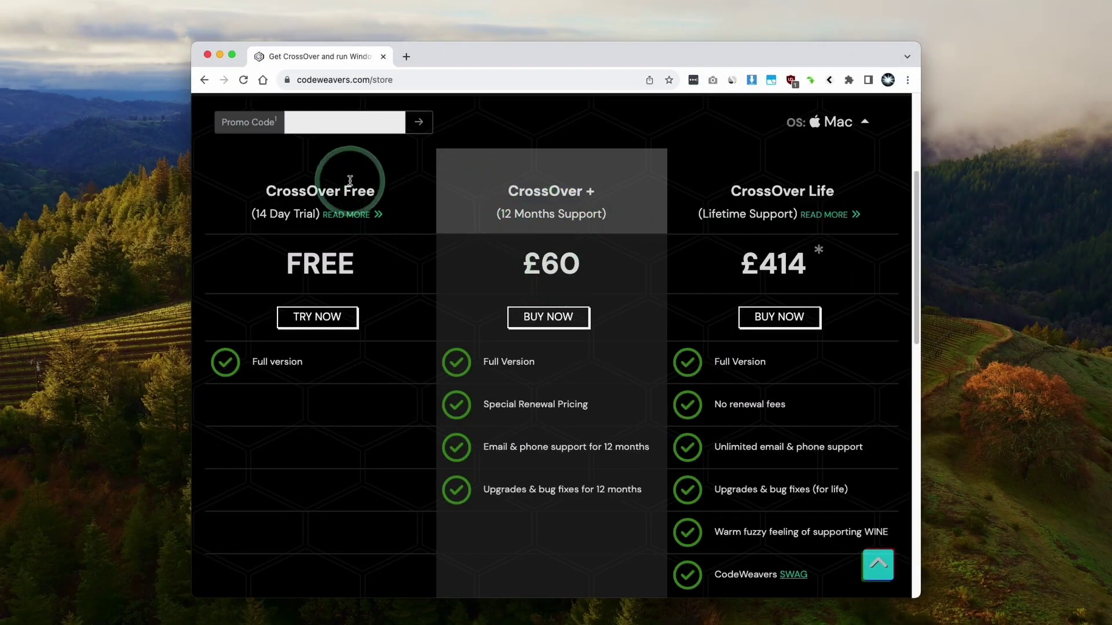
Apply the promo code APPLEGAMINGWIKINEW to the CrossOver store prices.
left_click(339, 127)
type("APPLEGAMINGWIKINEW")
left_click(296, 124)
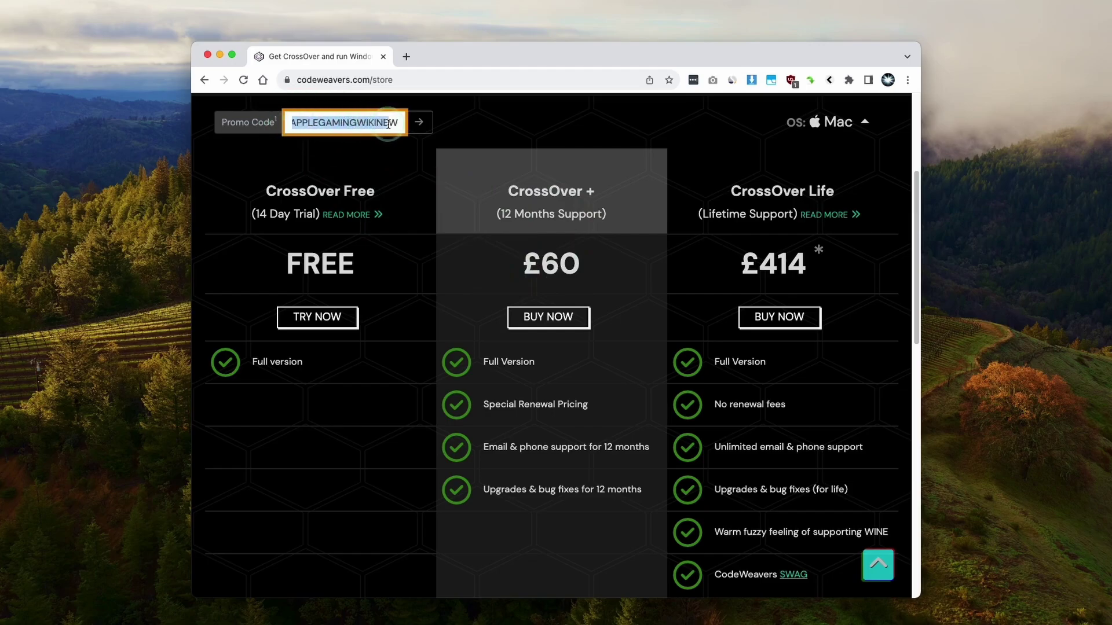
left_click(418, 125)
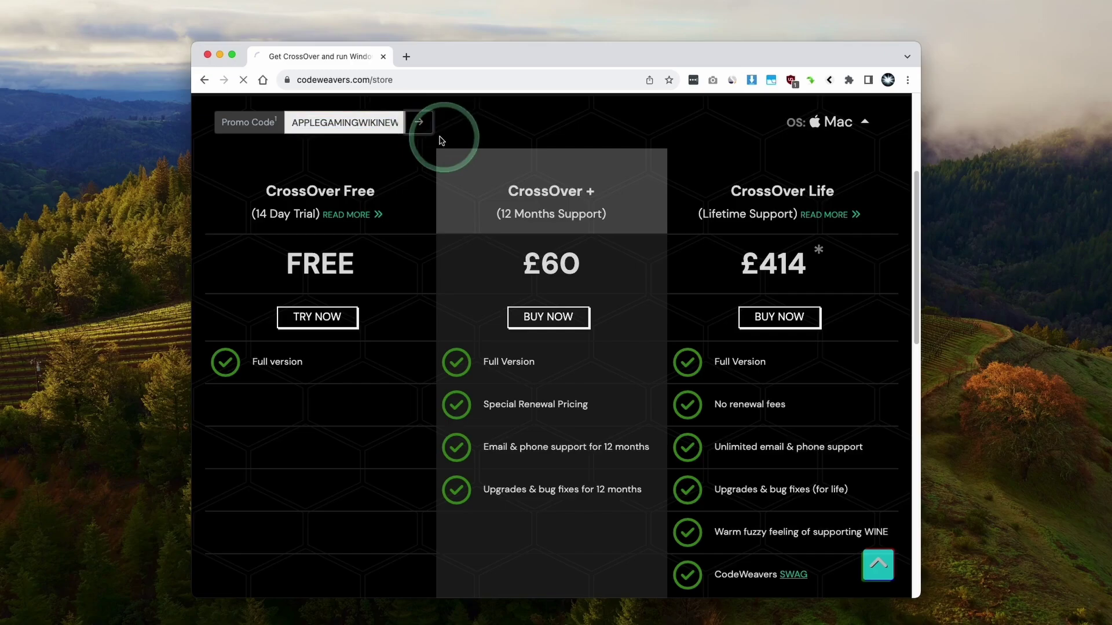
Check the discounted CrossOver + price, add that 12-month plan to the cart and review the order at checkout.
left_click_drag(446, 287, 567, 288)
left_click(570, 287)
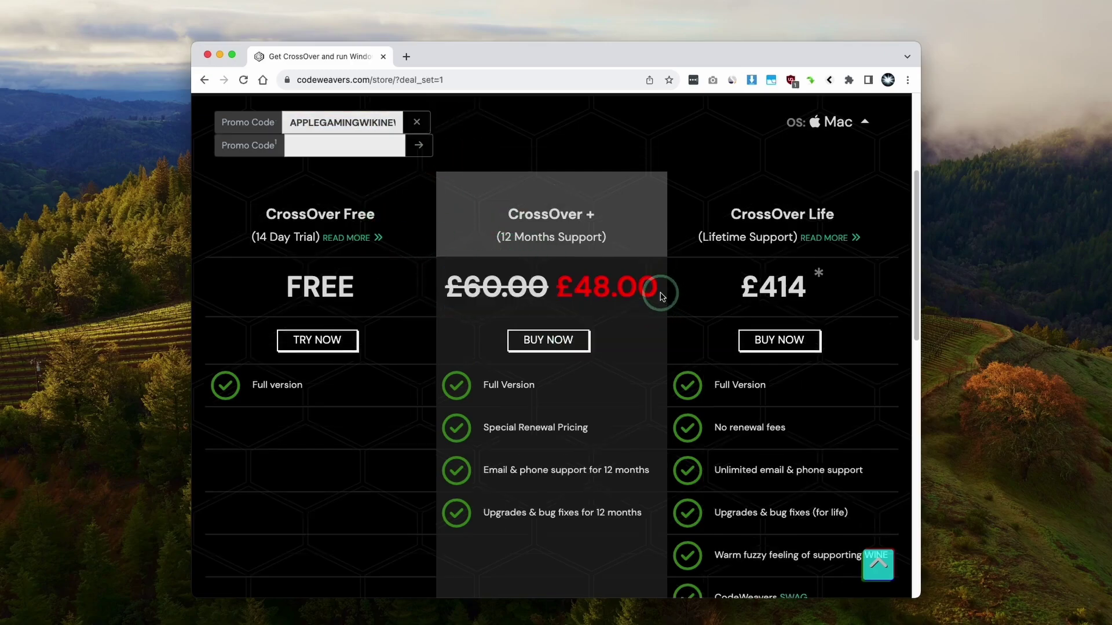
left_click(549, 263)
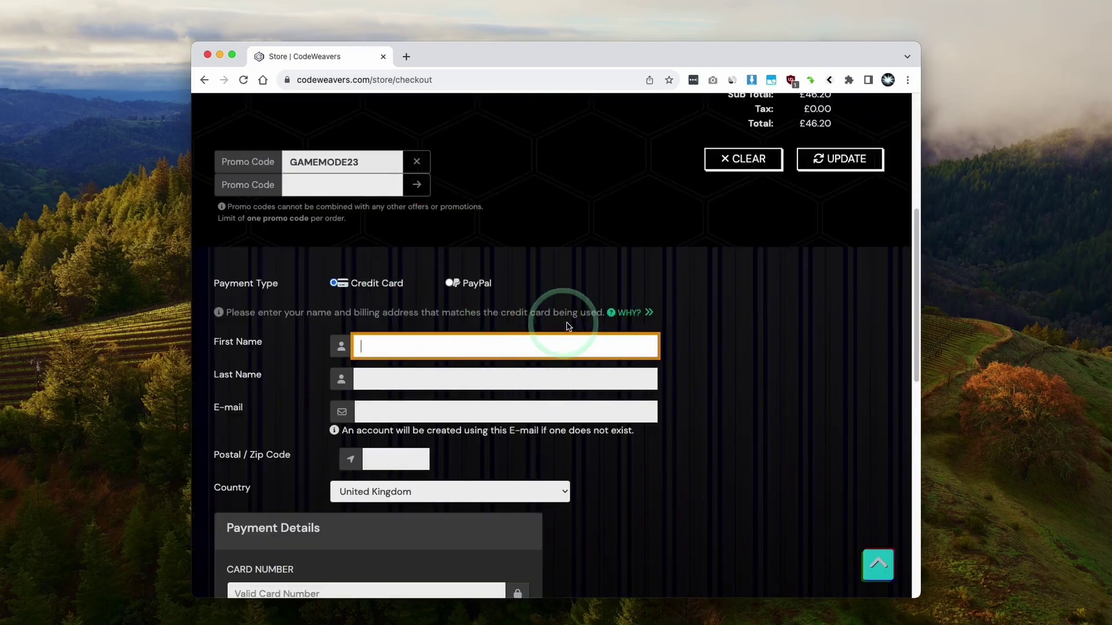
scroll(659, 340, "up", 6)
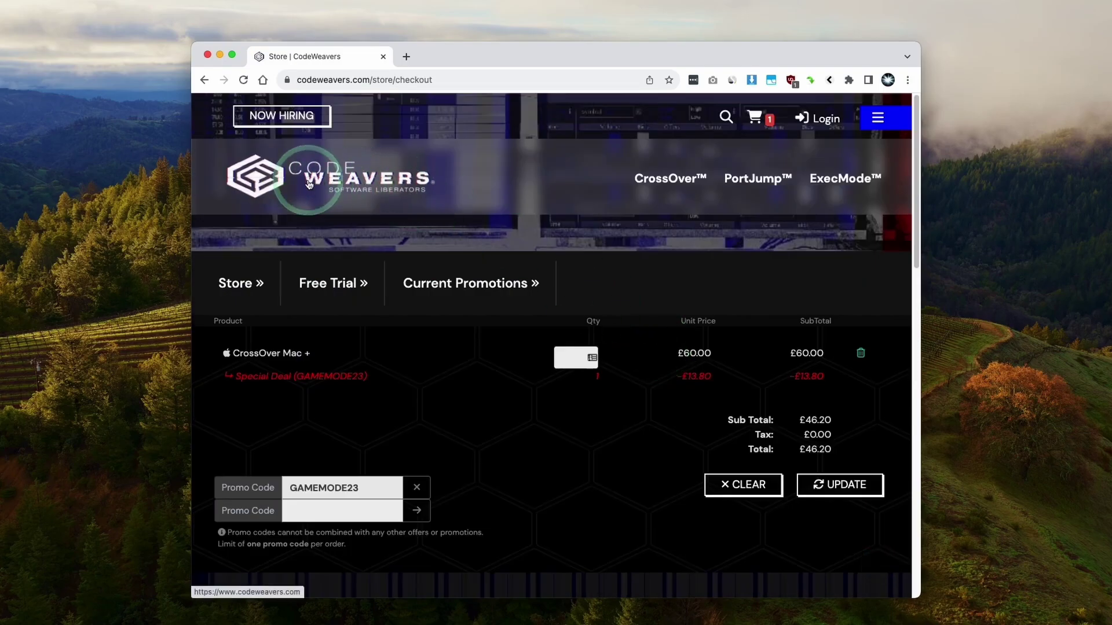
Return to the CodeWeavers home page and download the CrossOver free trial for macOS, saving crossover-23.5.0.zip in Downloads.
left_click(307, 180)
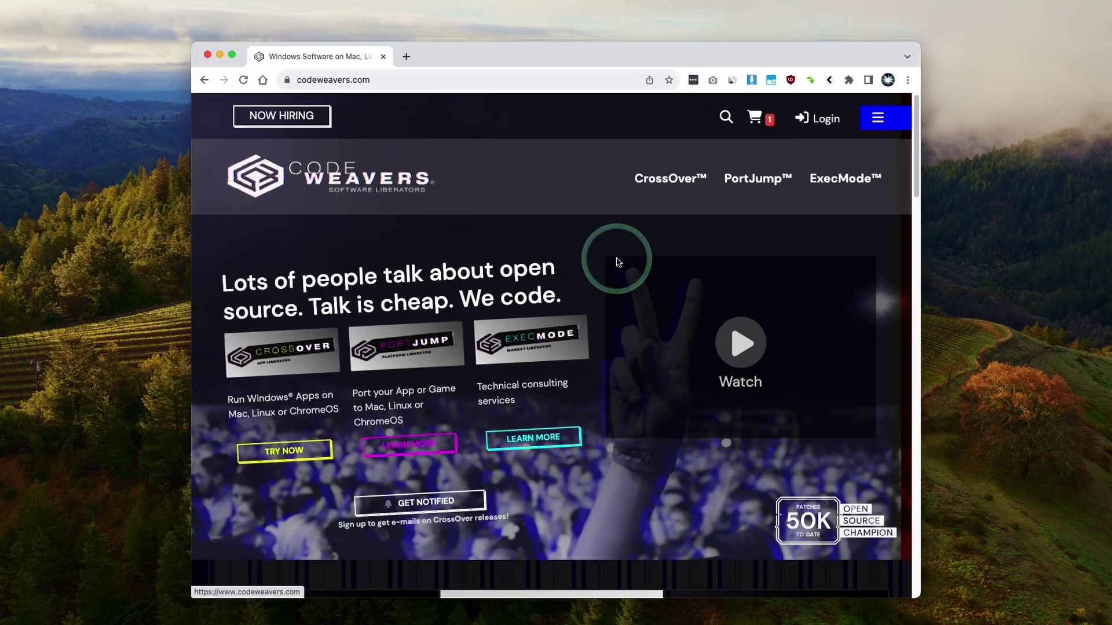
scroll(618, 253, "down", 8)
left_click(501, 399)
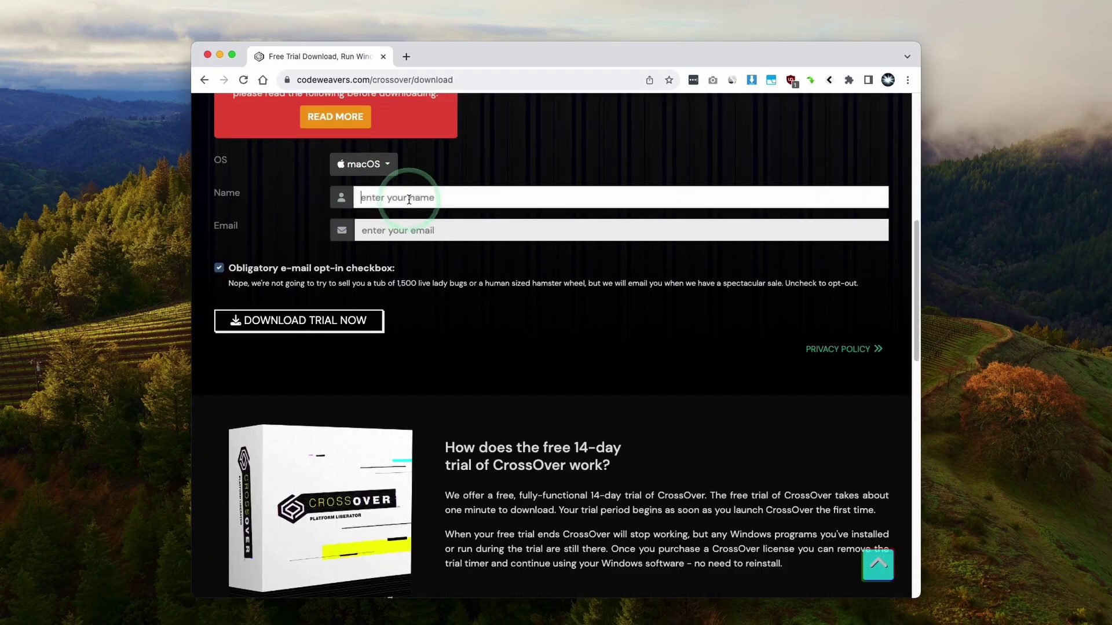
left_click(390, 220)
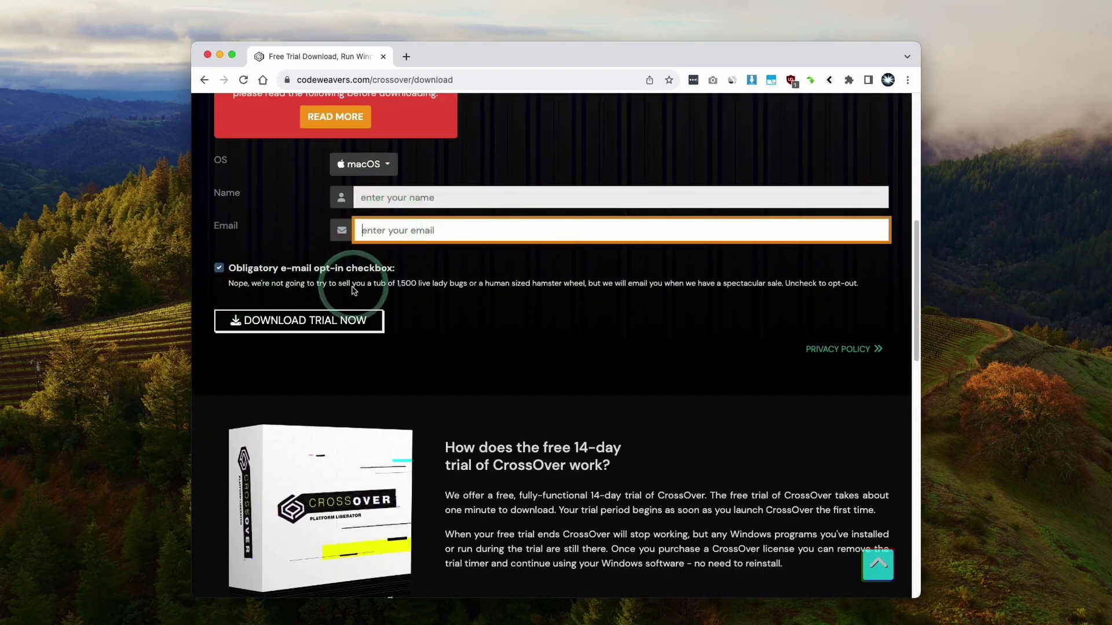
left_click(264, 322)
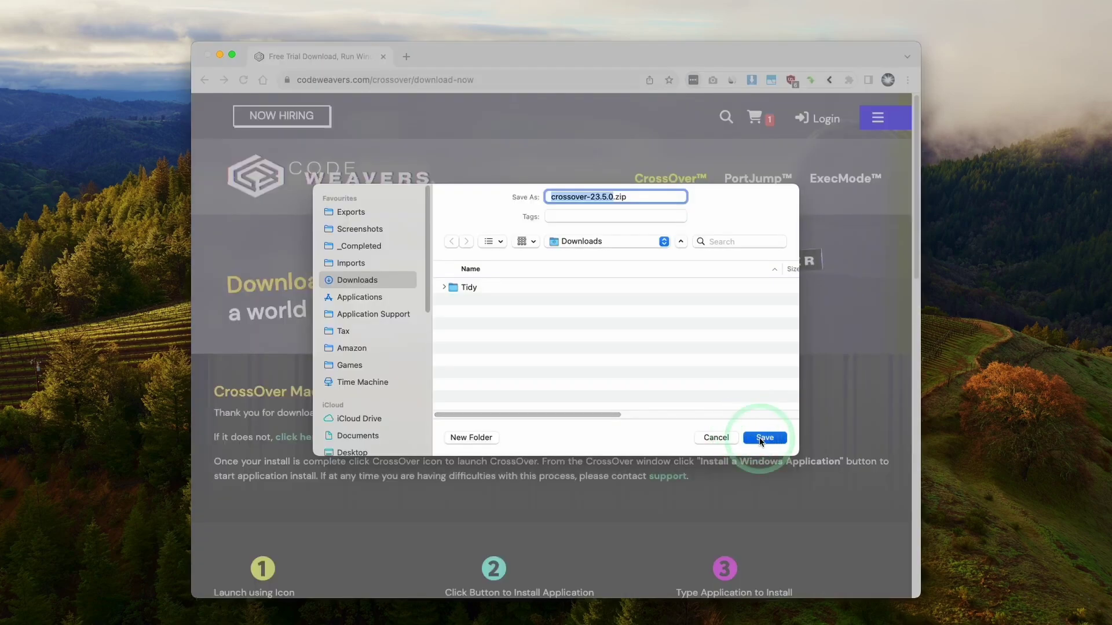
left_click(764, 438)
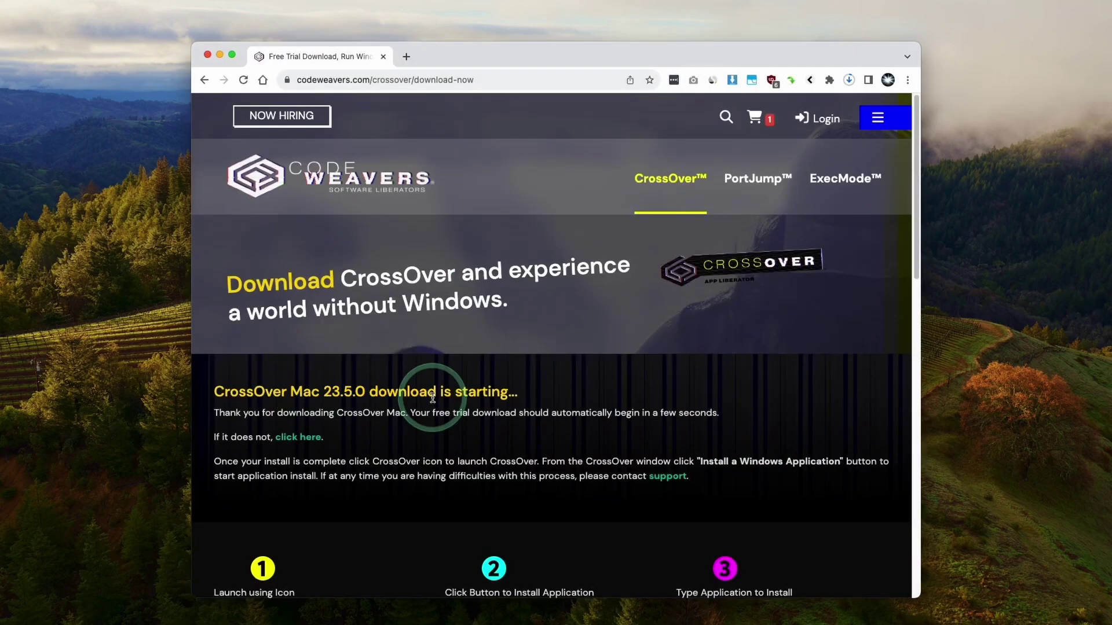
Switch to Finder, extract crossover-23.5.0.zip in the Downloads folder and put the browser window away.
mouse_move(171, 613)
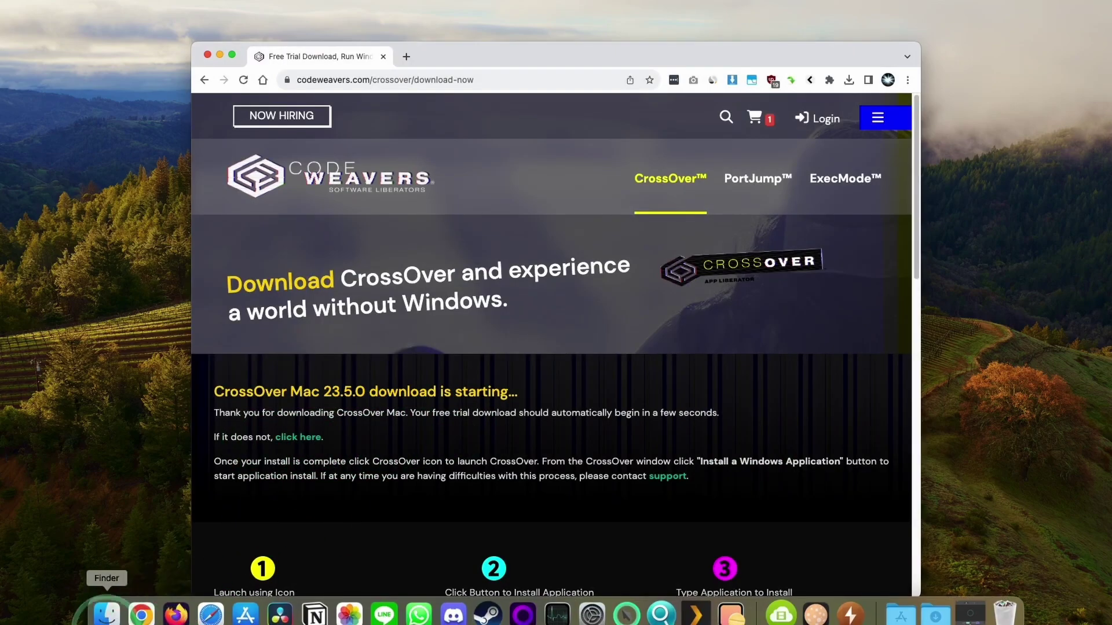
left_click(107, 613)
left_click(328, 210)
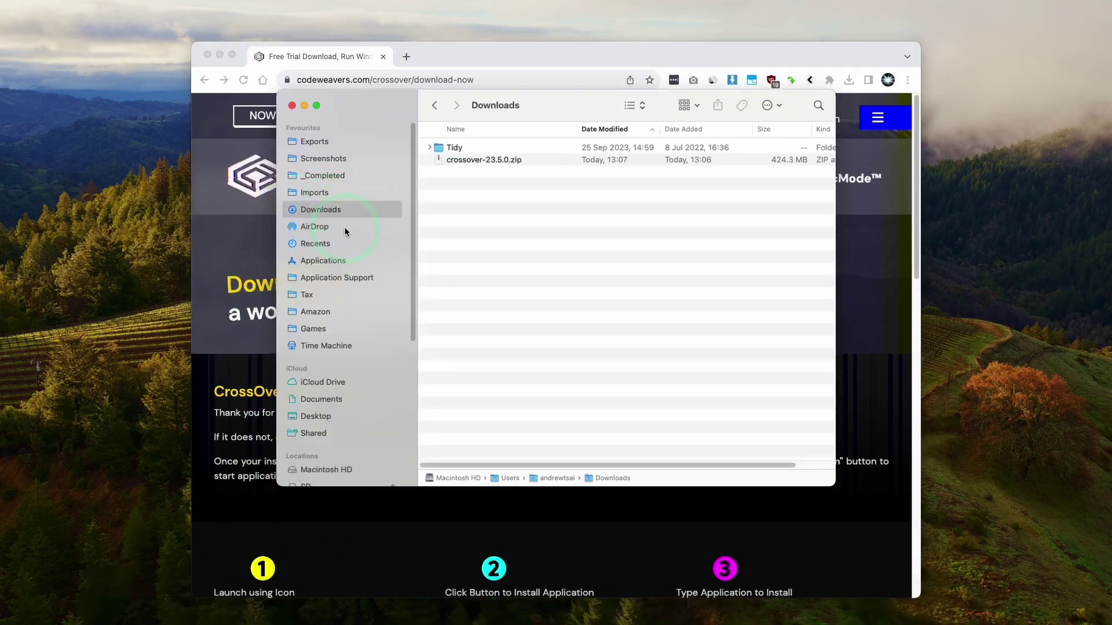
left_click(457, 148)
left_click(513, 163)
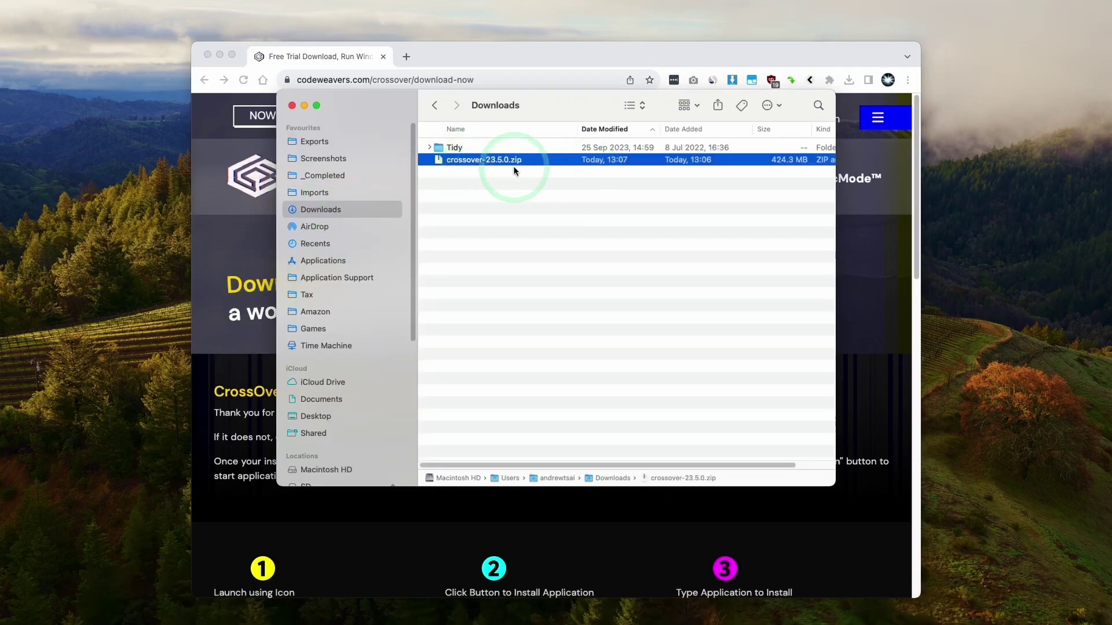
left_click(225, 54)
Move the extracted CrossOver app from Downloads to the Applications folder.
left_click(480, 161)
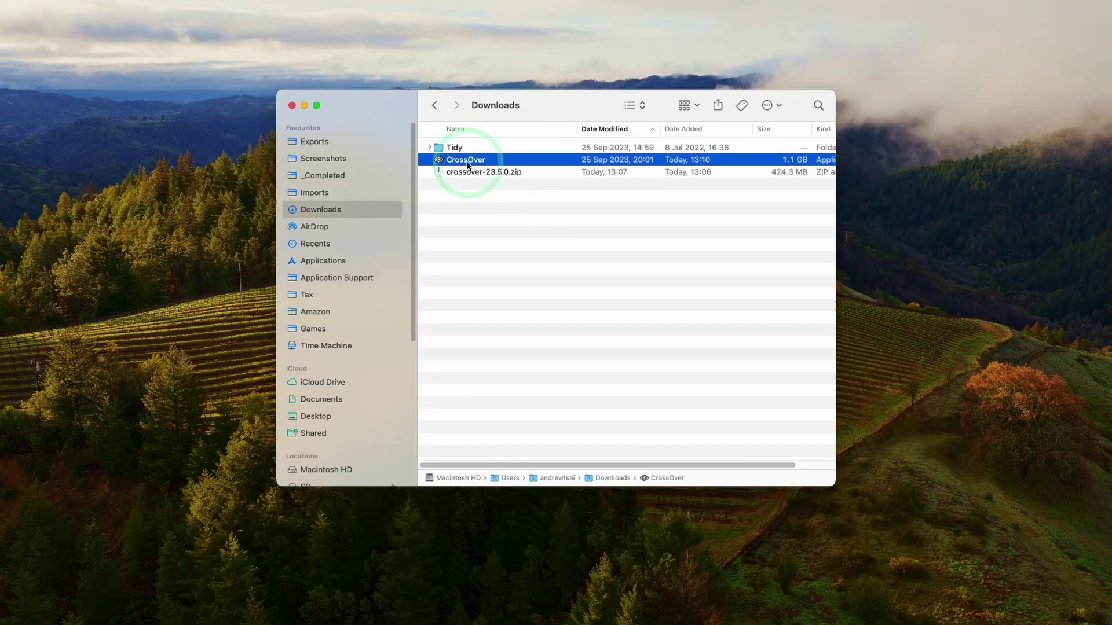
left_click_drag(458, 162, 455, 178)
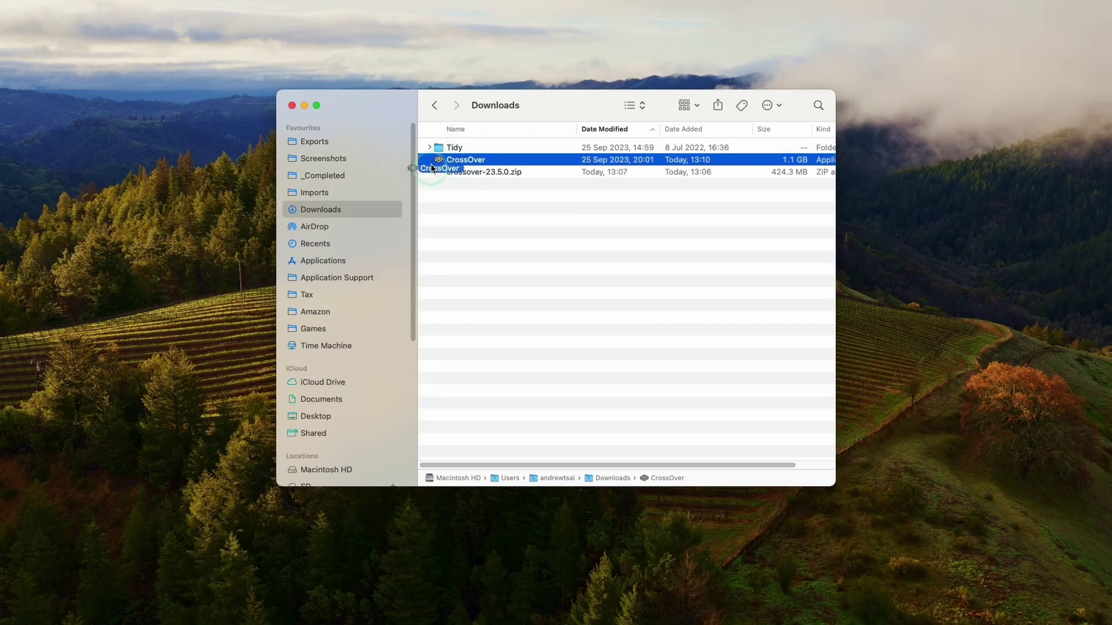
left_click_drag(415, 257, 334, 264)
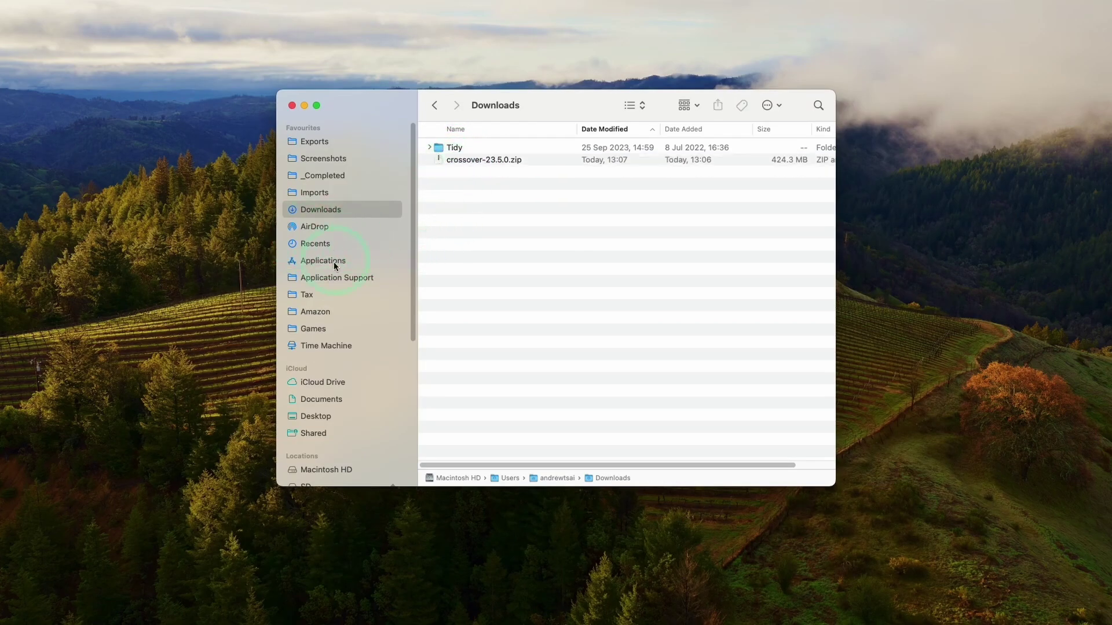
Launch CrossOver from the Applications folder and confirm opening the app downloaded from the internet.
left_click(326, 260)
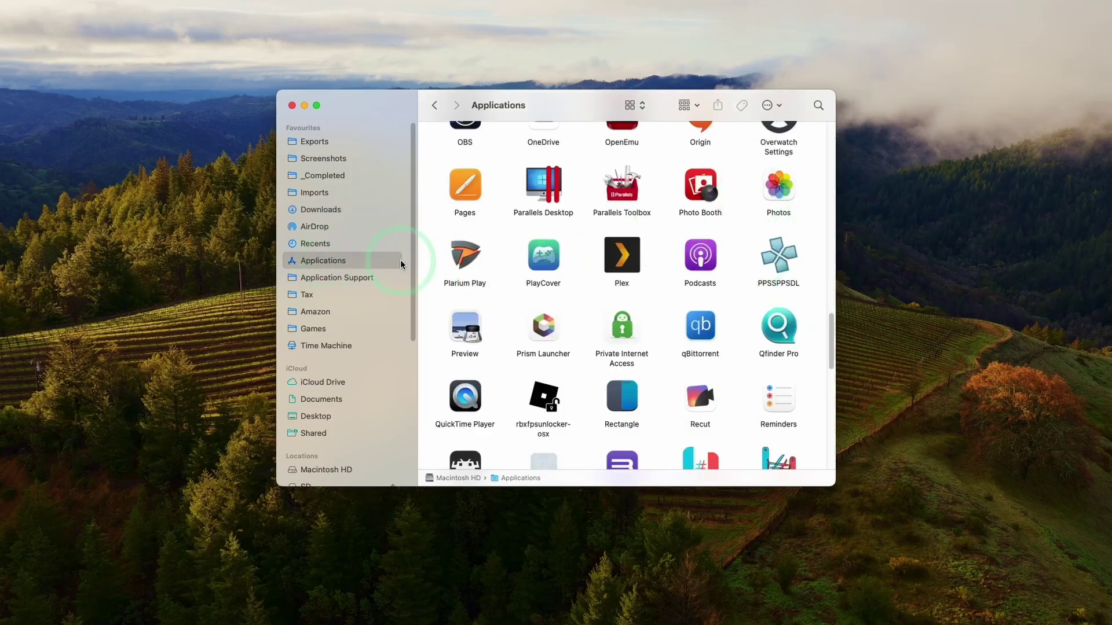
left_click_drag(829, 328, 821, 174)
left_click(611, 273)
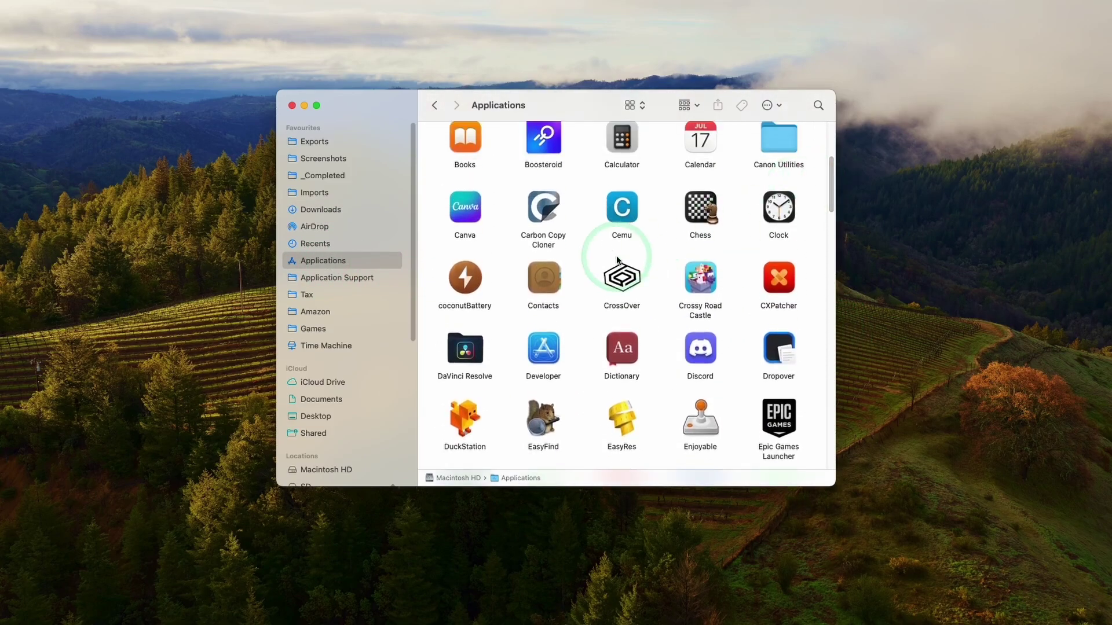
double_click(625, 286)
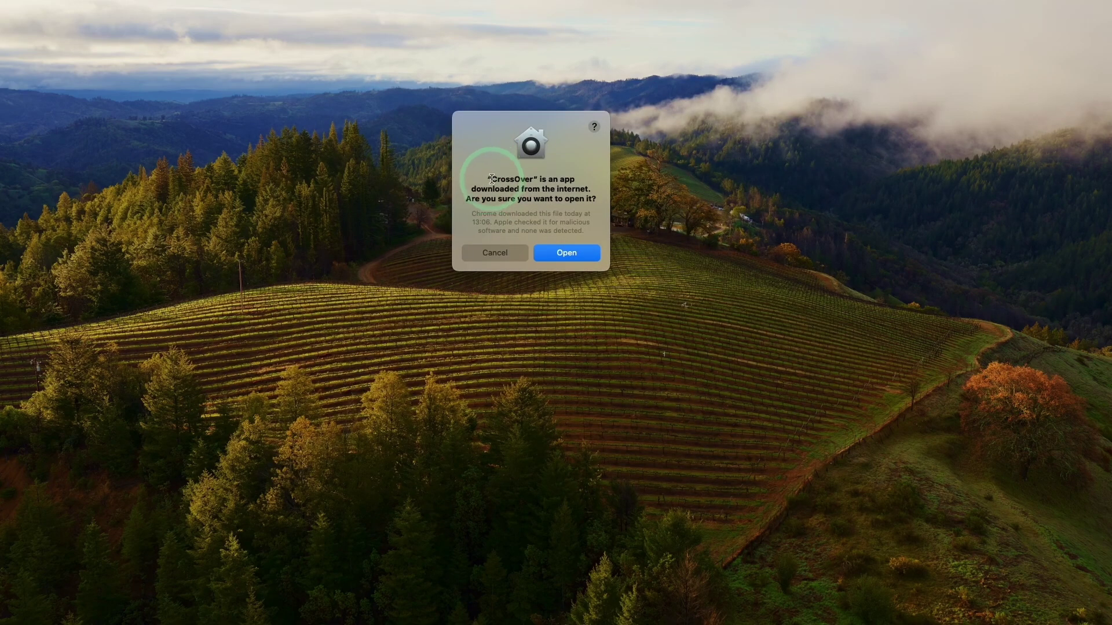
left_click(567, 254)
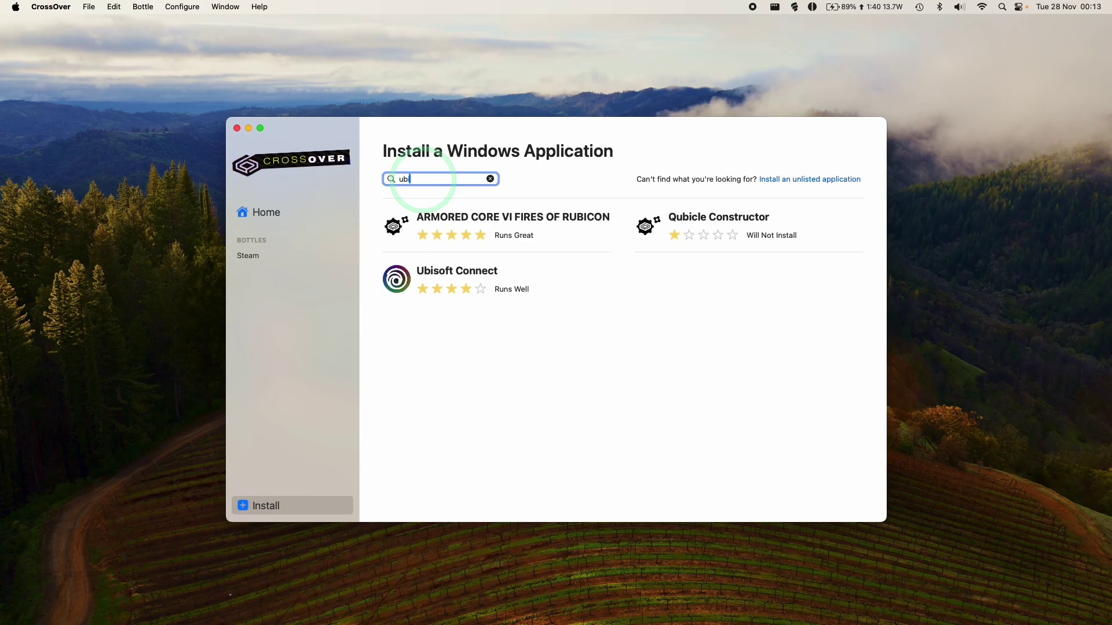
Choose Ubisoft Connect from the installable Windows applications and start its installation into a new Windows 7 64-bit bottle.
left_click(432, 274)
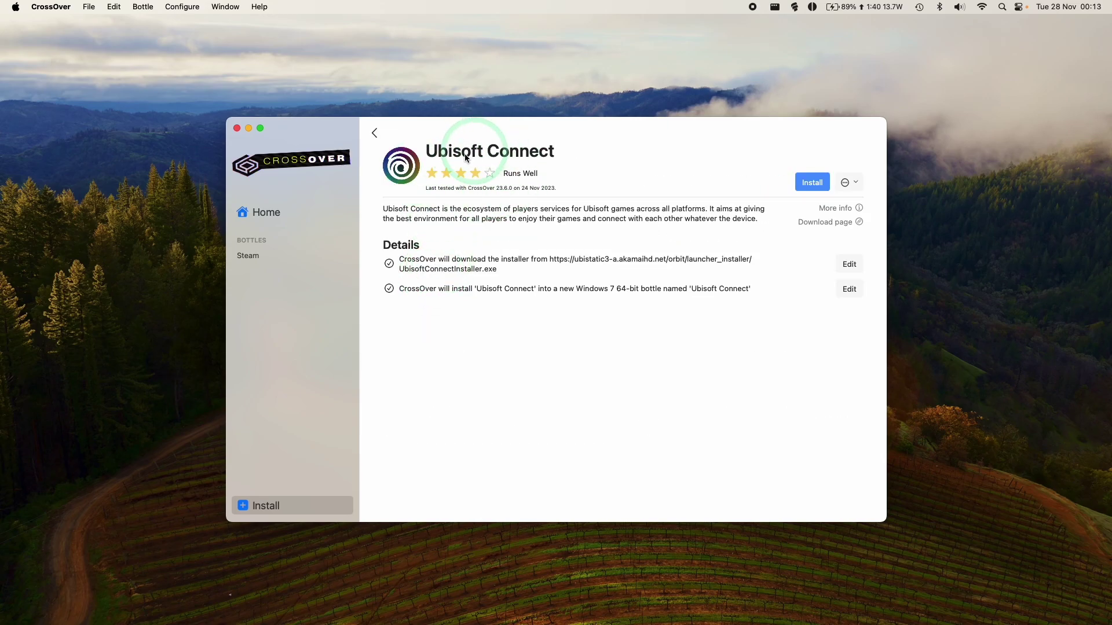
left_click(812, 183)
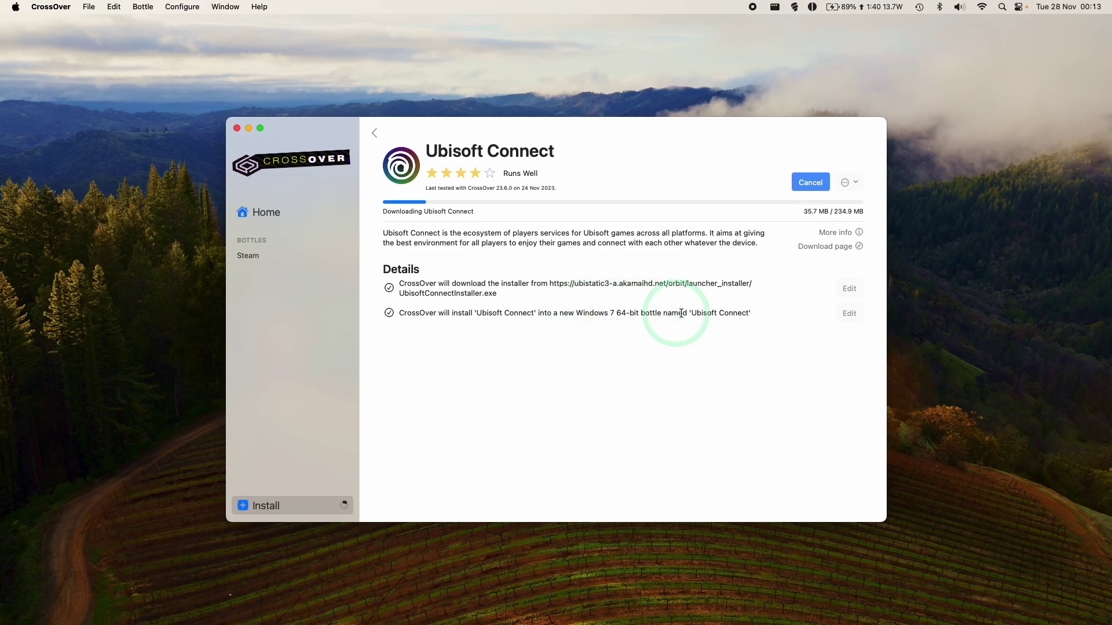
left_click(750, 313)
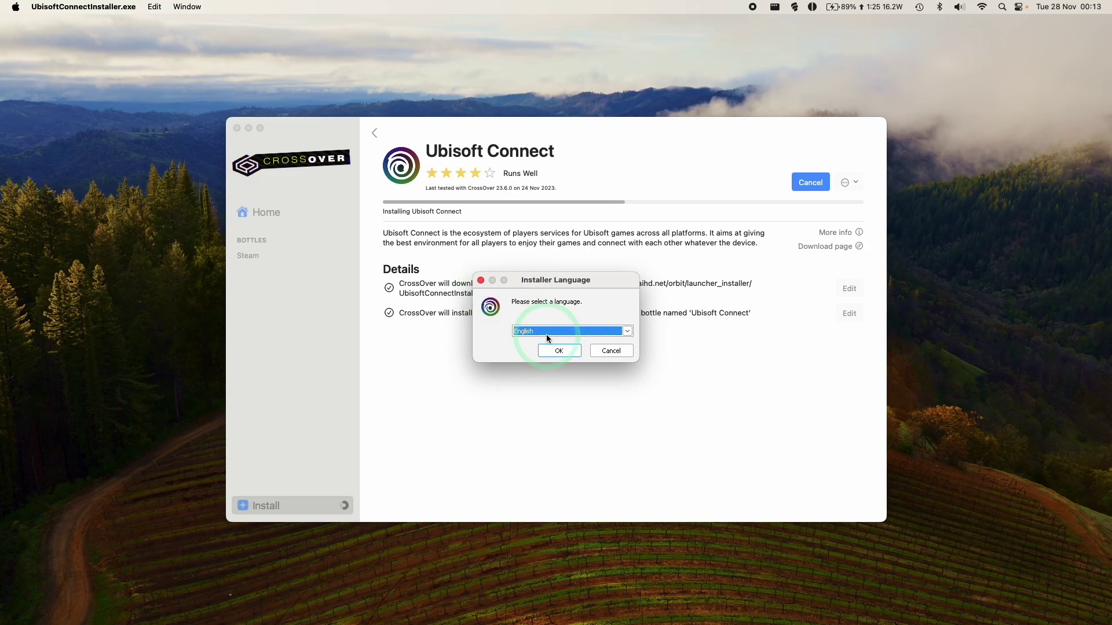
Complete the Ubisoft Connect setup in English with the default destination folder and run the program on finishing.
left_click(548, 351)
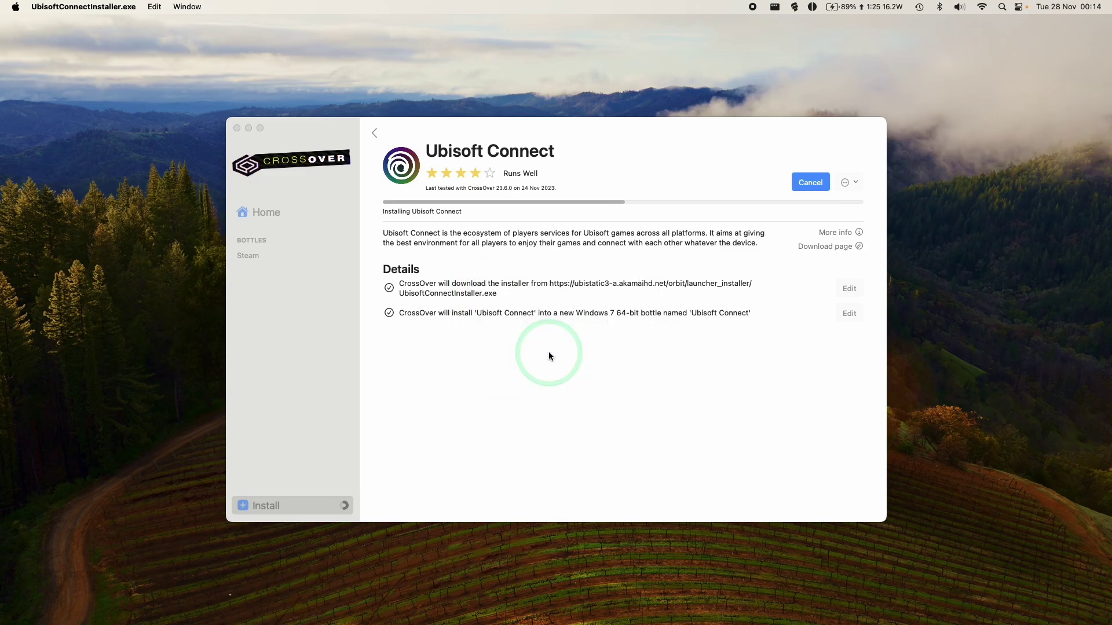
left_click(625, 418)
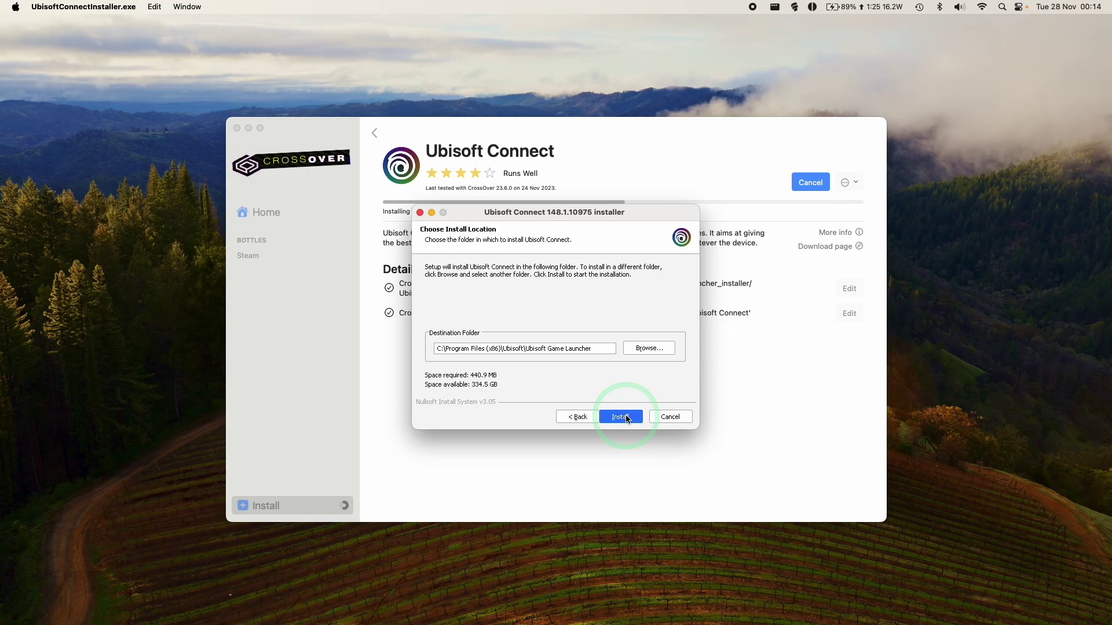
left_click(472, 293)
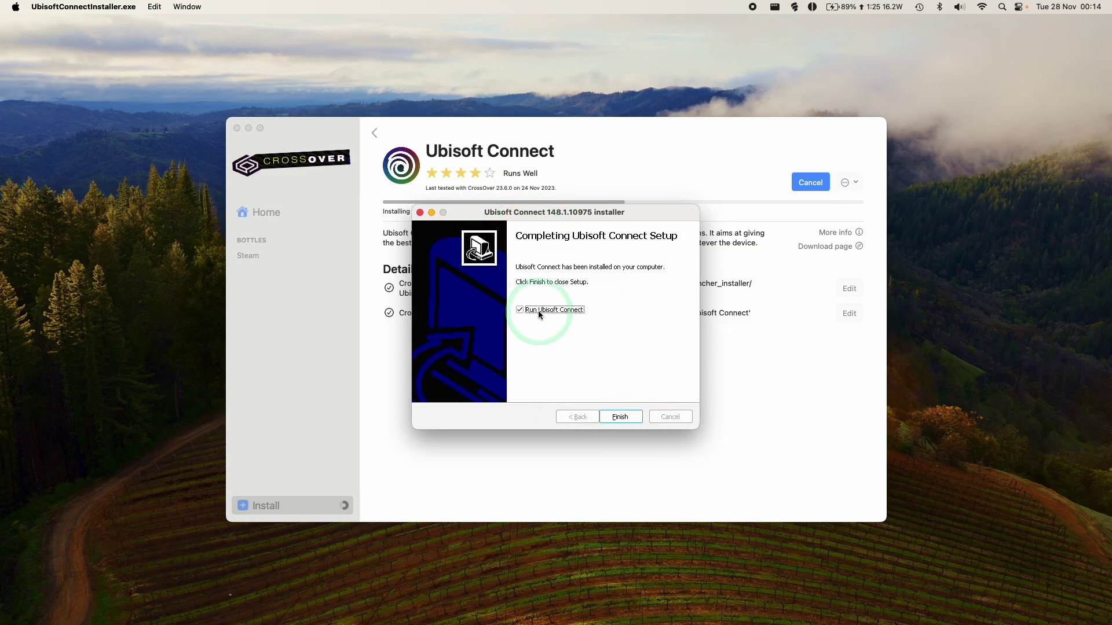
left_click(620, 418)
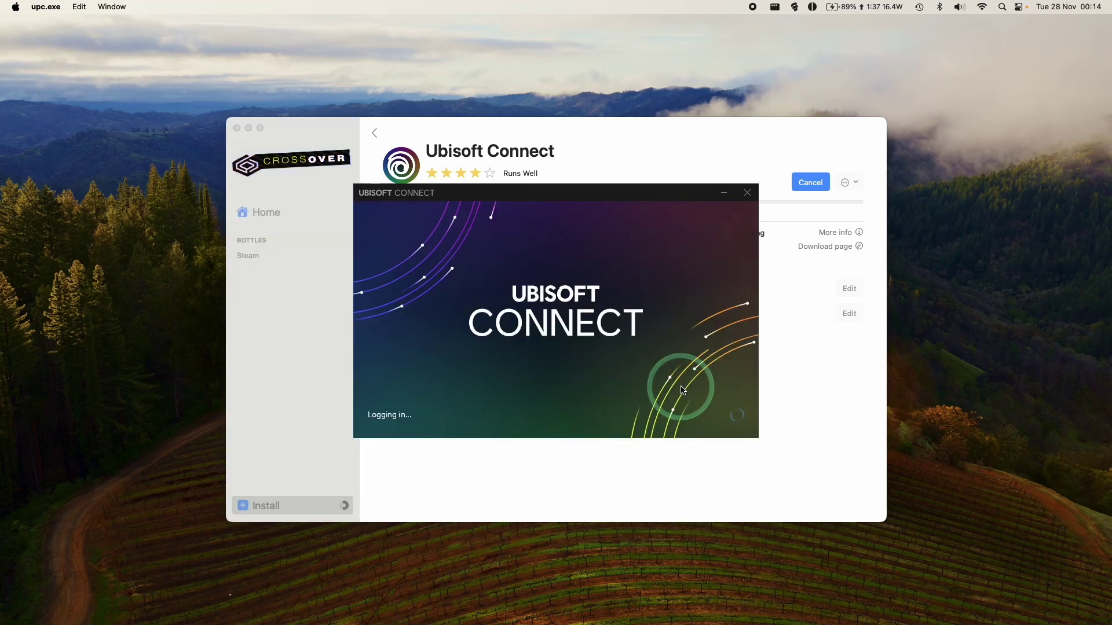
Move the Ubisoft Connect window down and aside to uncover the CrossOver installation page.
left_click(376, 415)
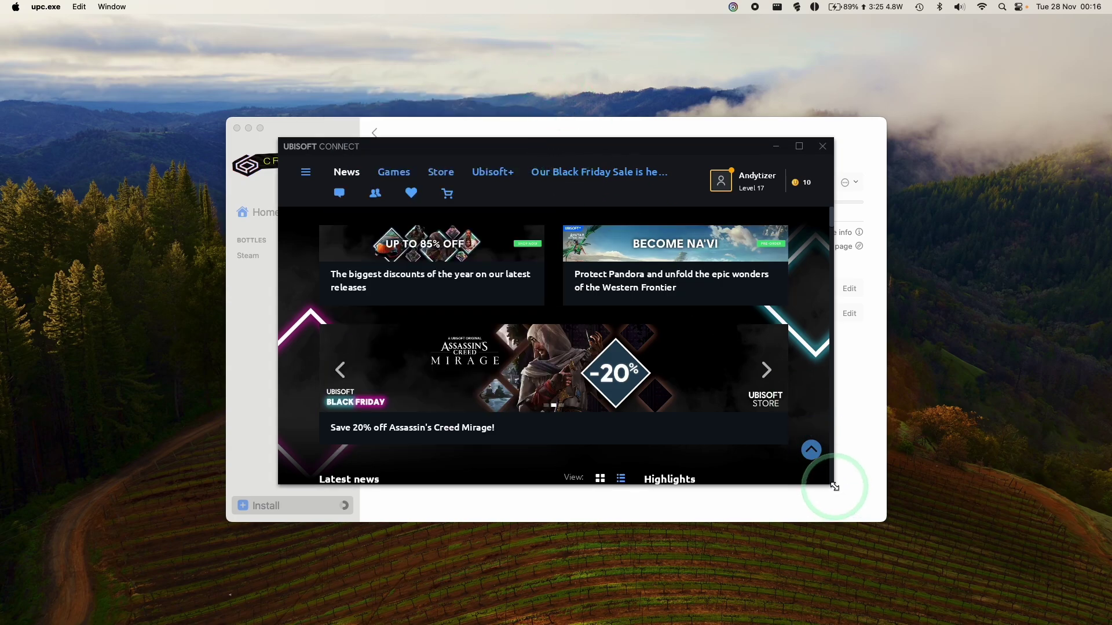
left_click_drag(622, 149, 684, 224)
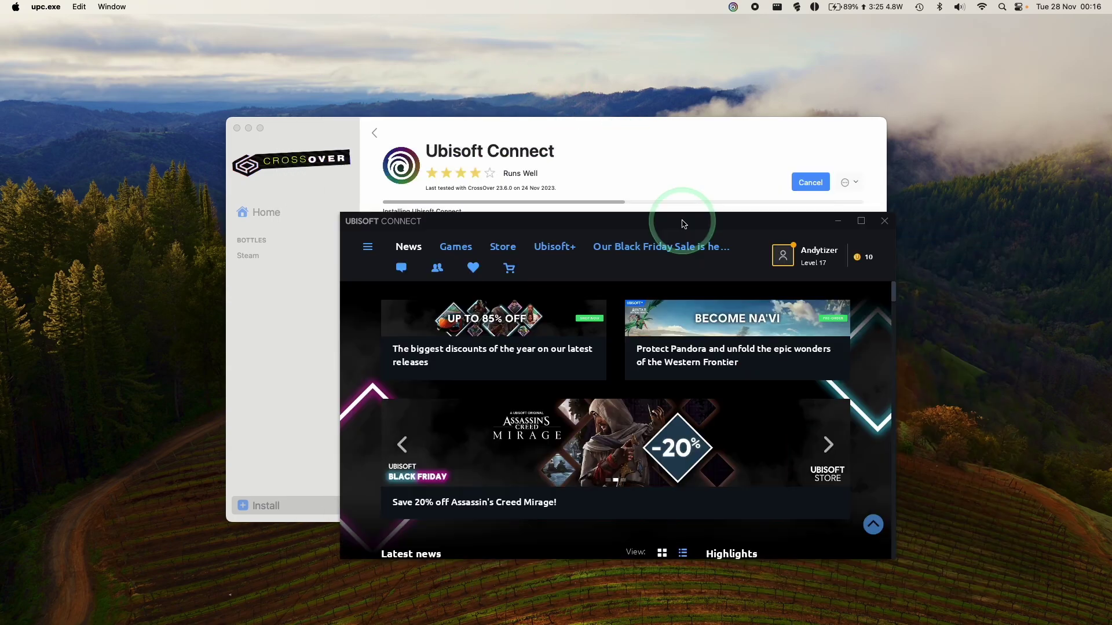
left_click(597, 162)
left_click(812, 535)
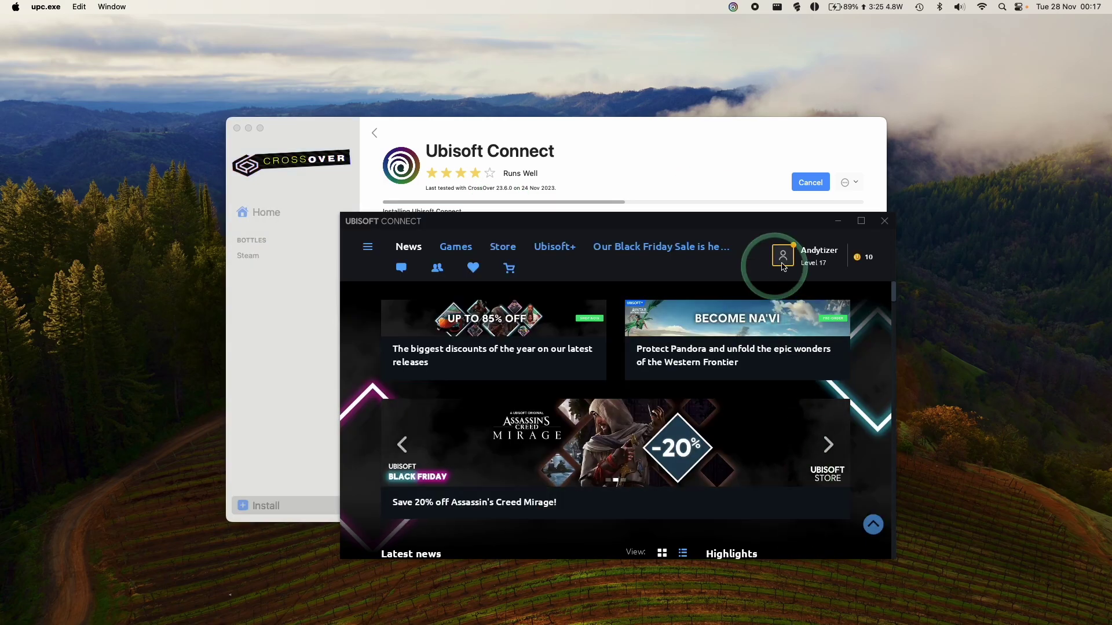
Close Ubisoft Connect so CrossOver can finish the installation, and view the new bottle's advanced settings.
left_click(884, 221)
left_click(546, 326)
left_click(644, 375)
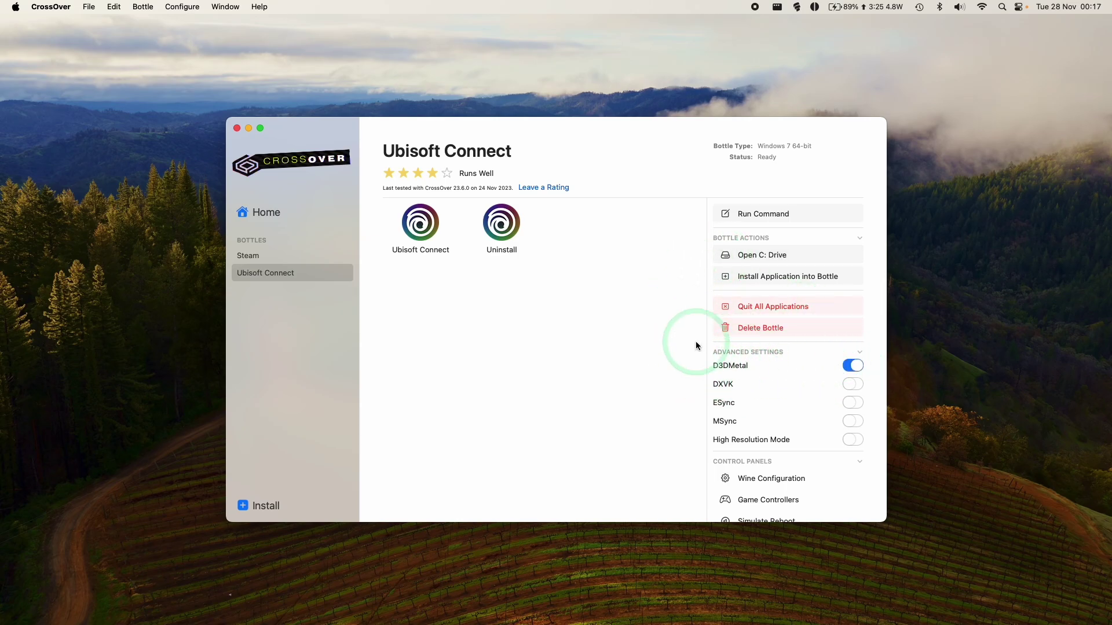
mouse_move(727, 369)
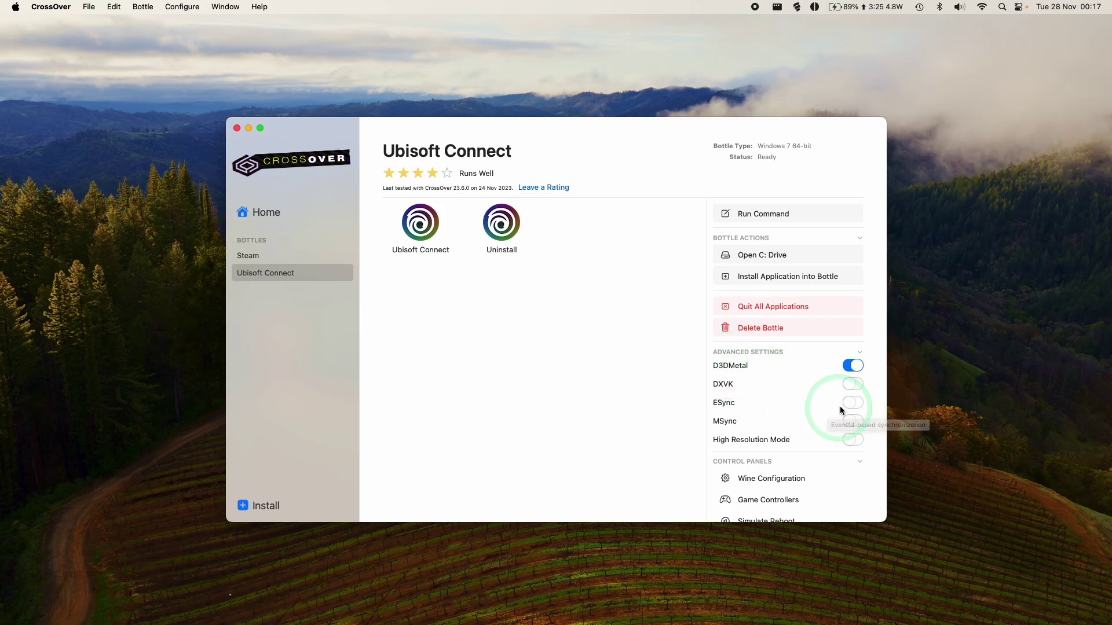
Enable MSync for the Ubisoft Connect bottle and reboot the bottle to apply it.
left_click(850, 421)
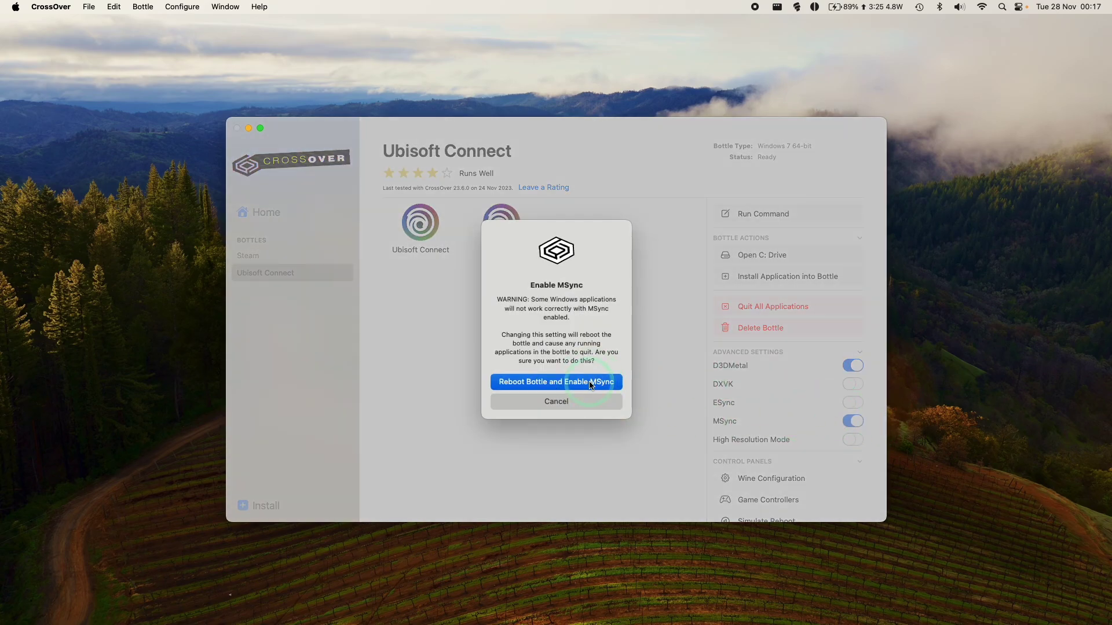
left_click(619, 383)
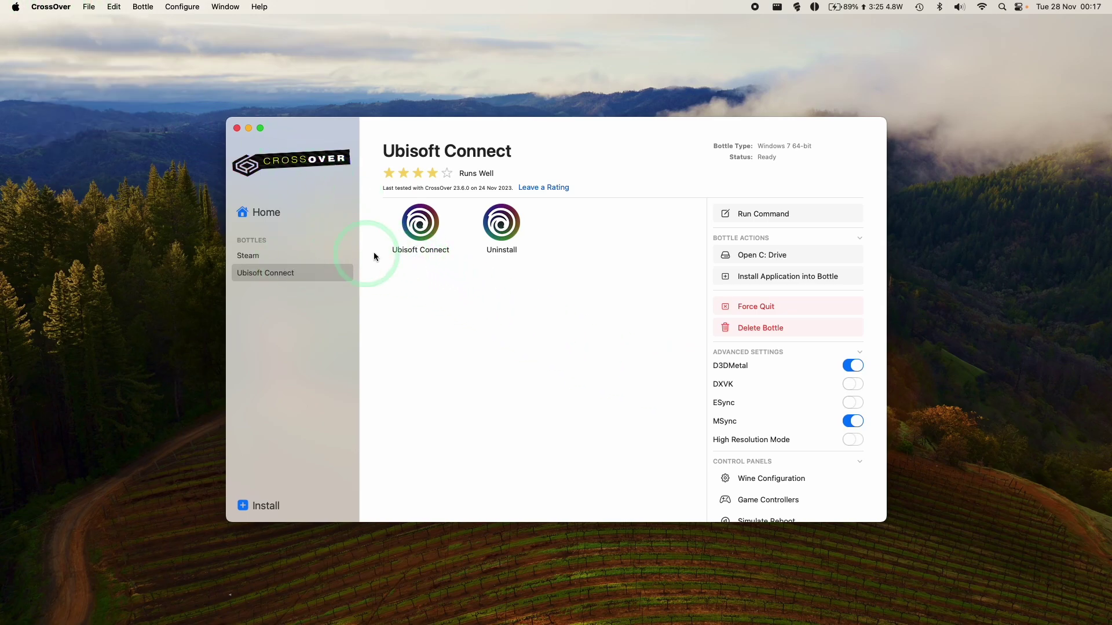
Launch Ubisoft Connect from its bottle and close the CrossOver window.
double_click(432, 231)
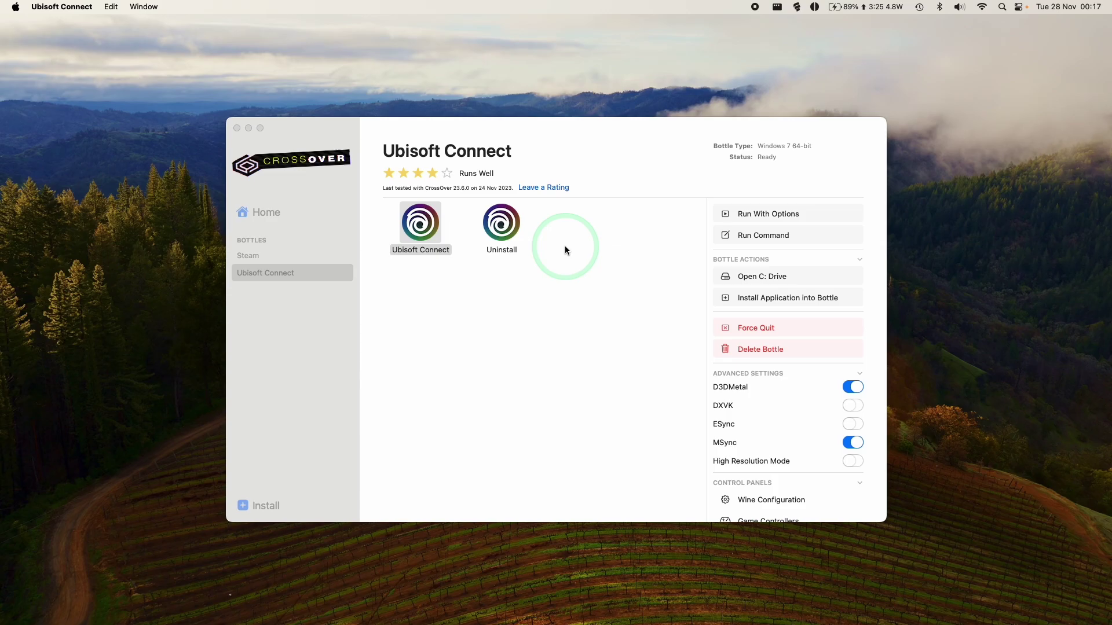
left_click(793, 422)
left_click(554, 333)
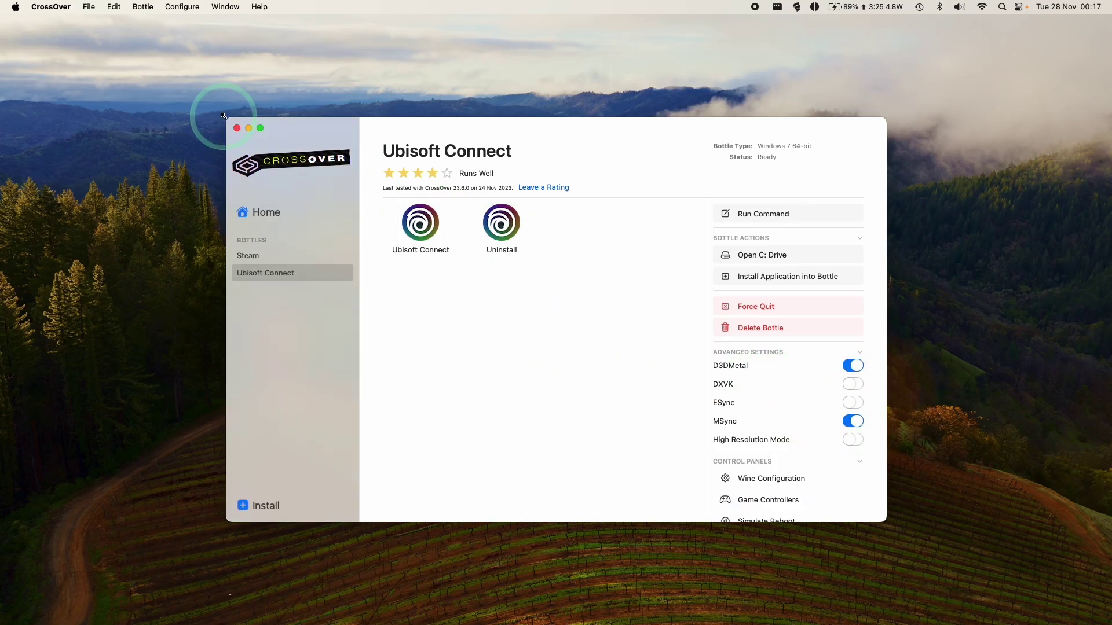
left_click(237, 128)
left_click(596, 220)
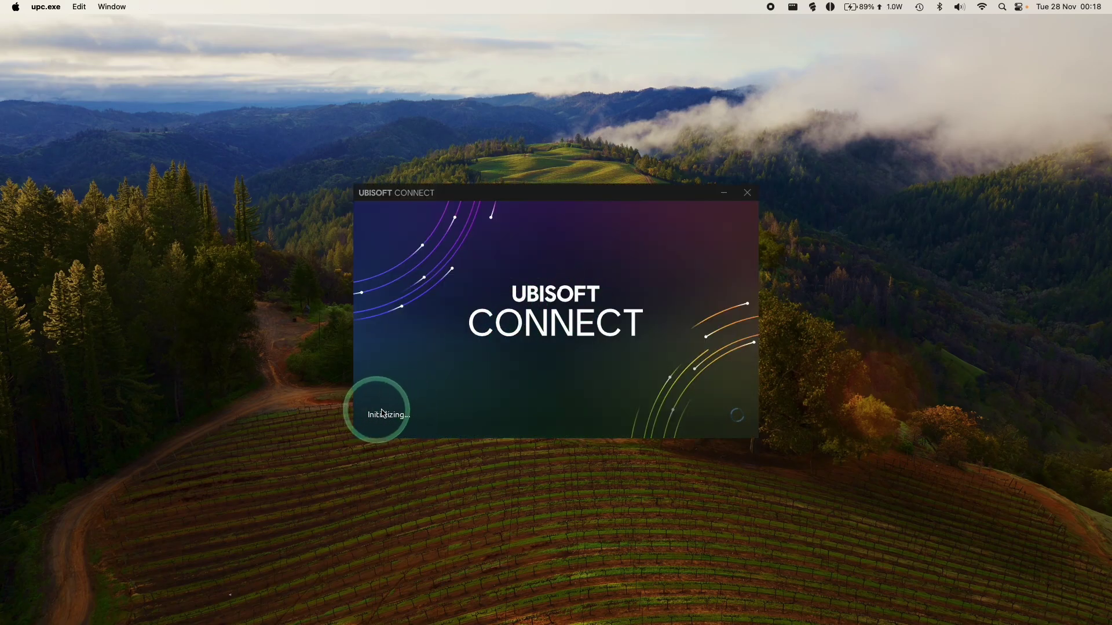
Move the Ubisoft Connect window up toward the middle of the desktop and enlarge it.
left_click(342, 220)
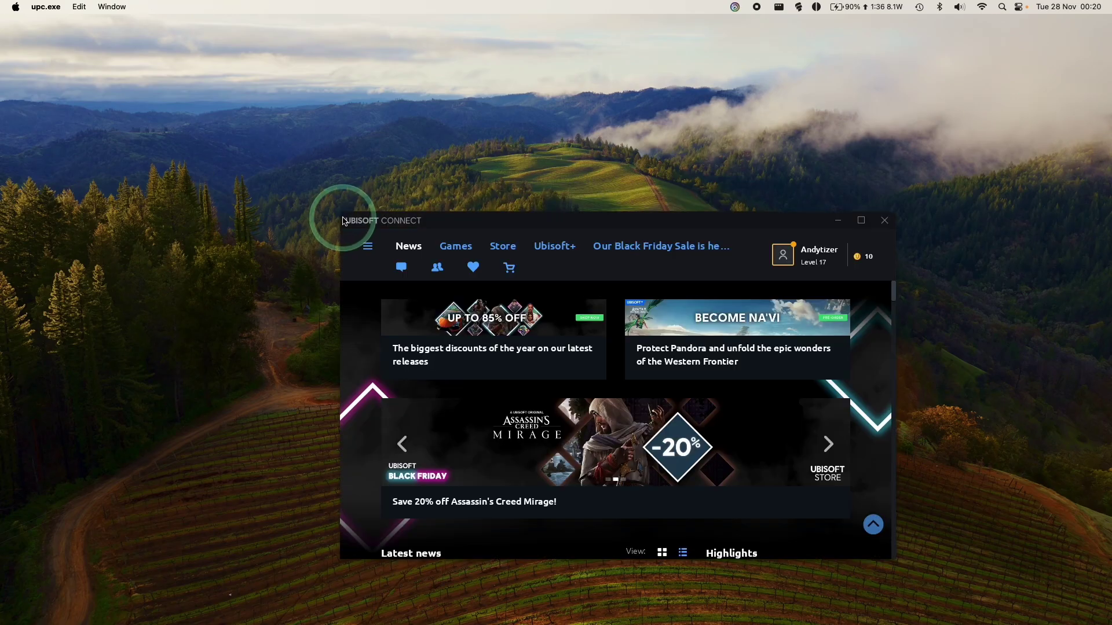
left_click_drag(342, 219, 274, 78)
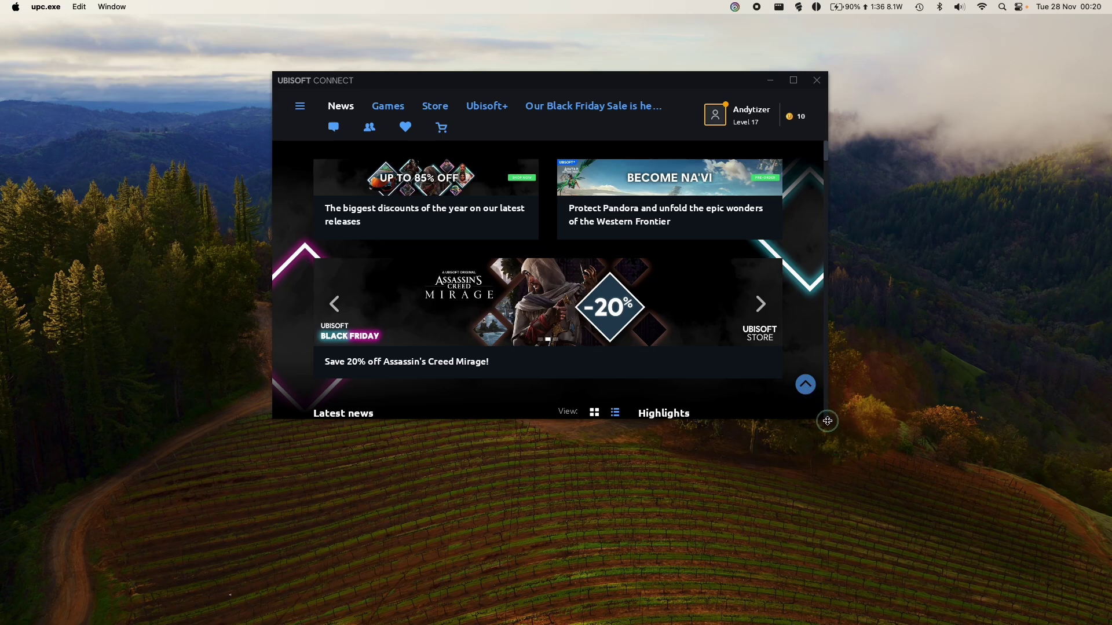
left_click_drag(827, 421, 811, 503)
left_click_drag(829, 418, 889, 422)
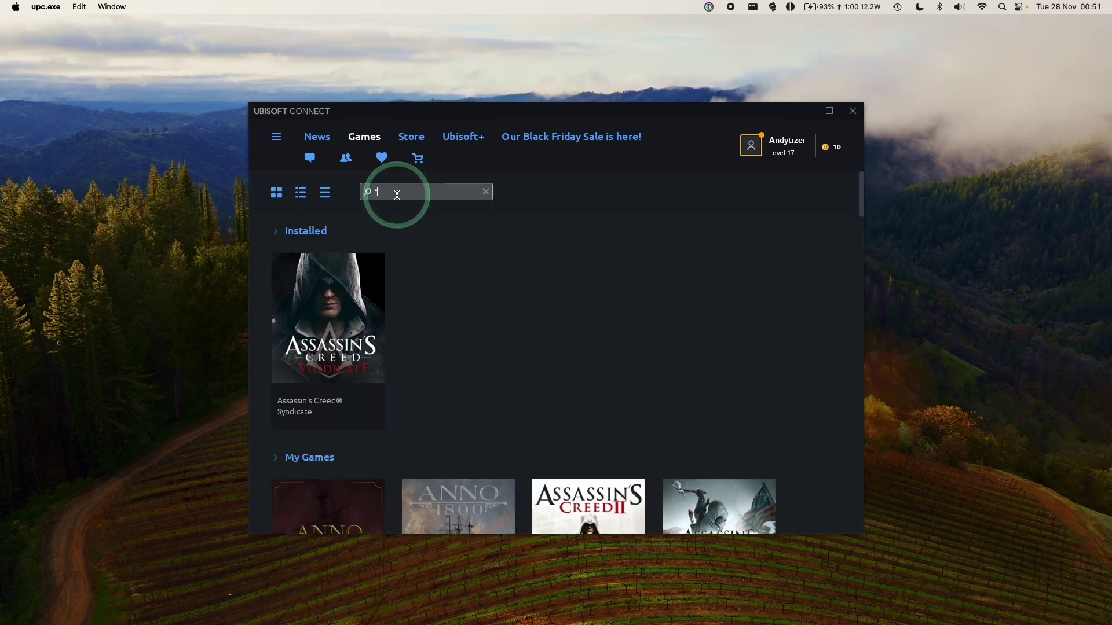
Search the games library for "far" and add the Far Cry 6 Trial to the owned games.
type("ar")
left_click(436, 250)
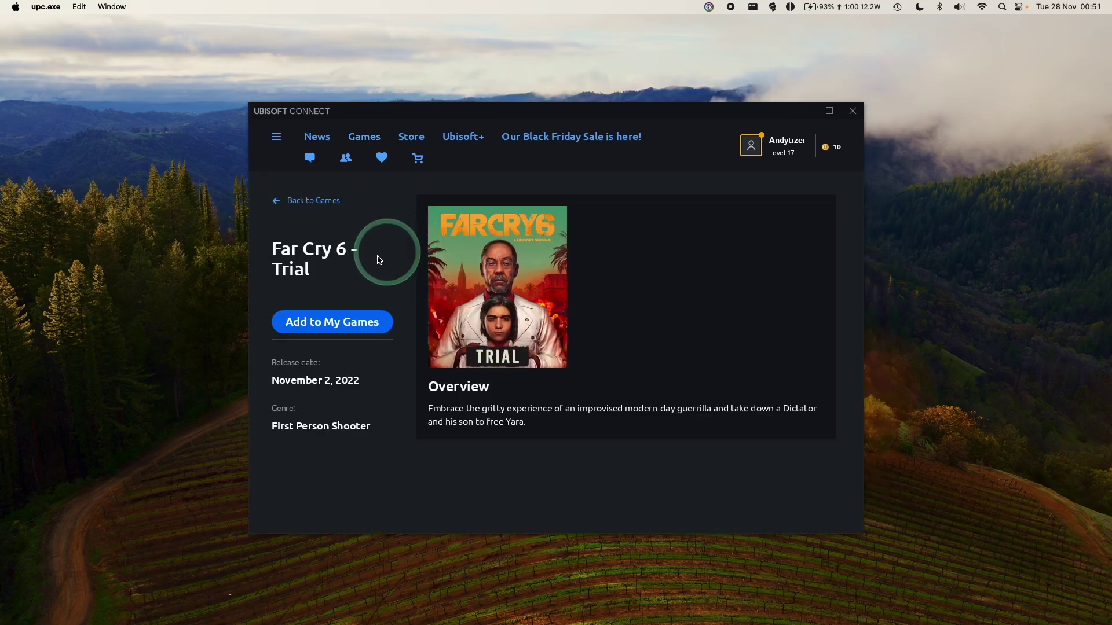
left_click(327, 324)
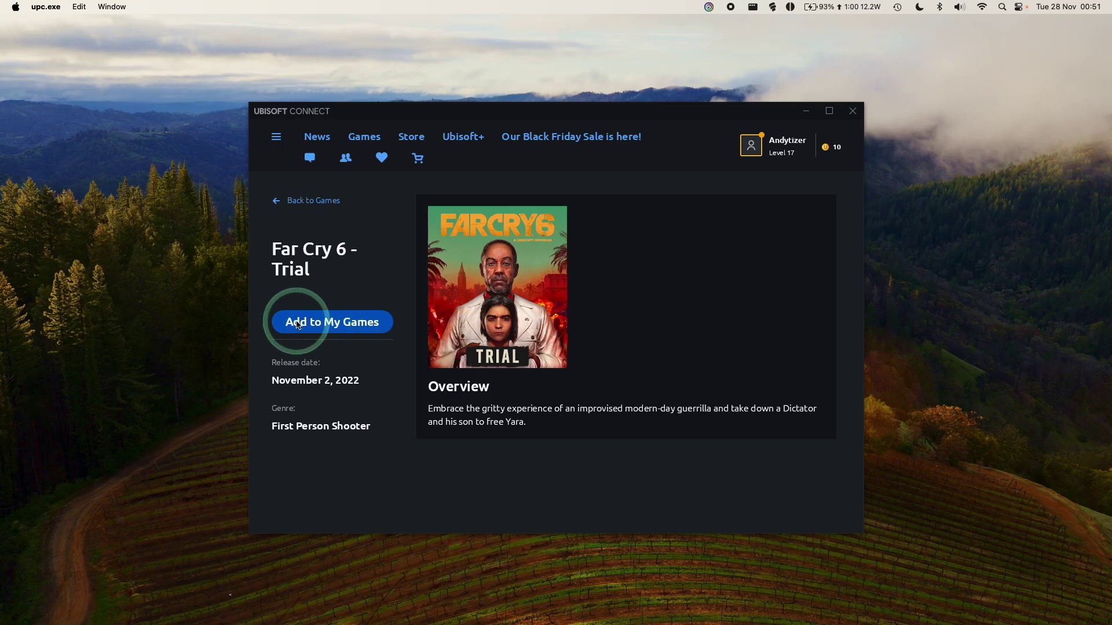
left_click(336, 322)
left_click(724, 424)
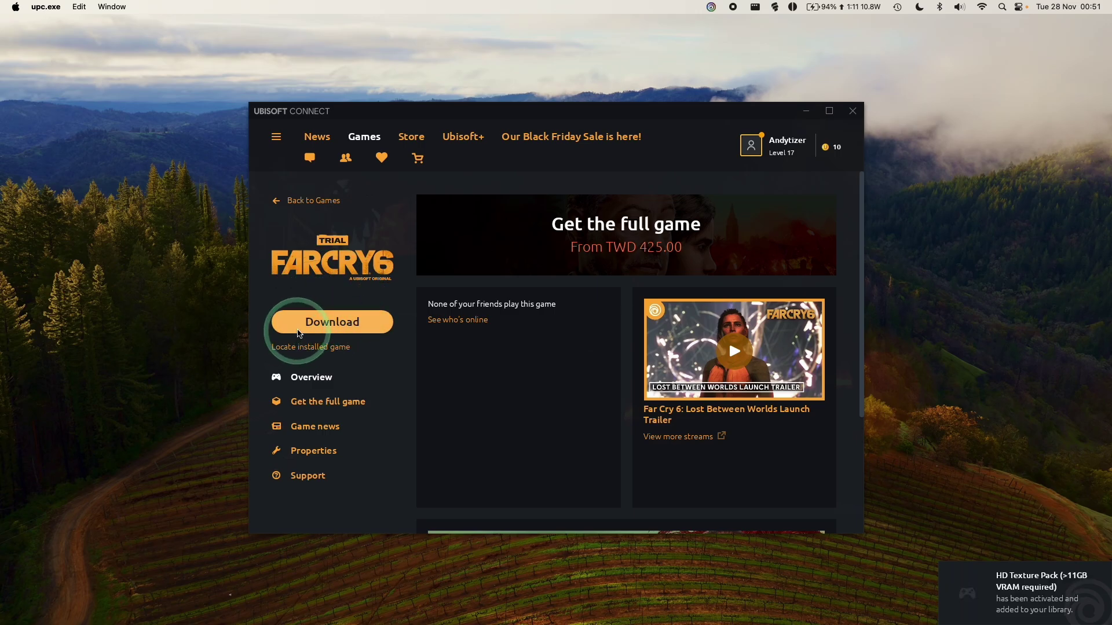
Download the Far Cry 6 Trial in English without the HD Texture Pack, using the default folder and no shortcuts, and accept the licence agreement.
left_click(342, 324)
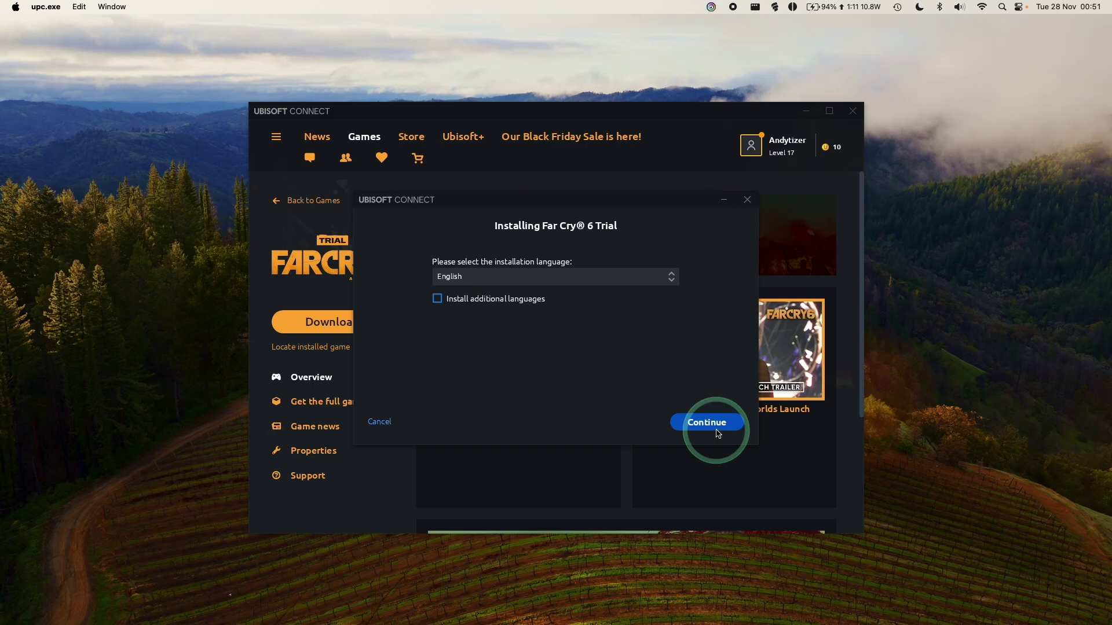
left_click(717, 431)
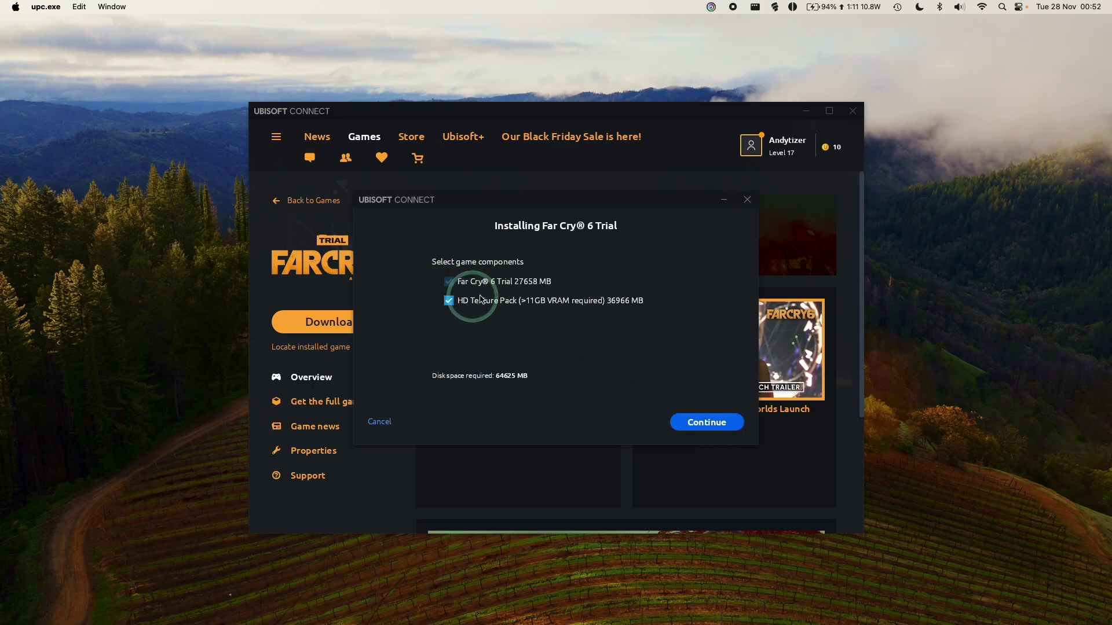
left_click(711, 424)
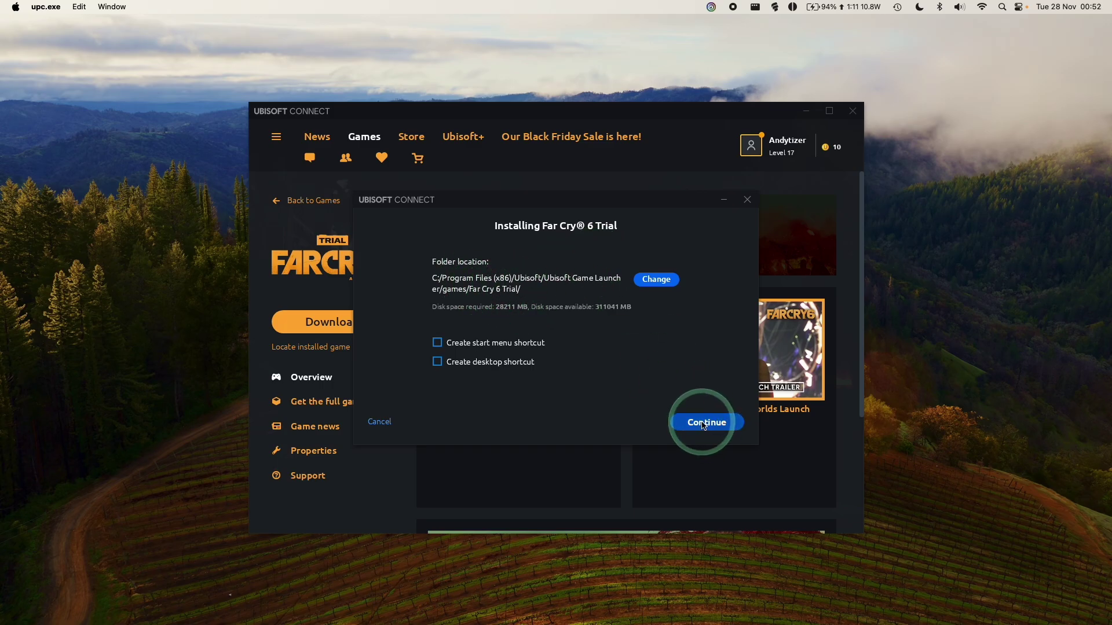
left_click(704, 425)
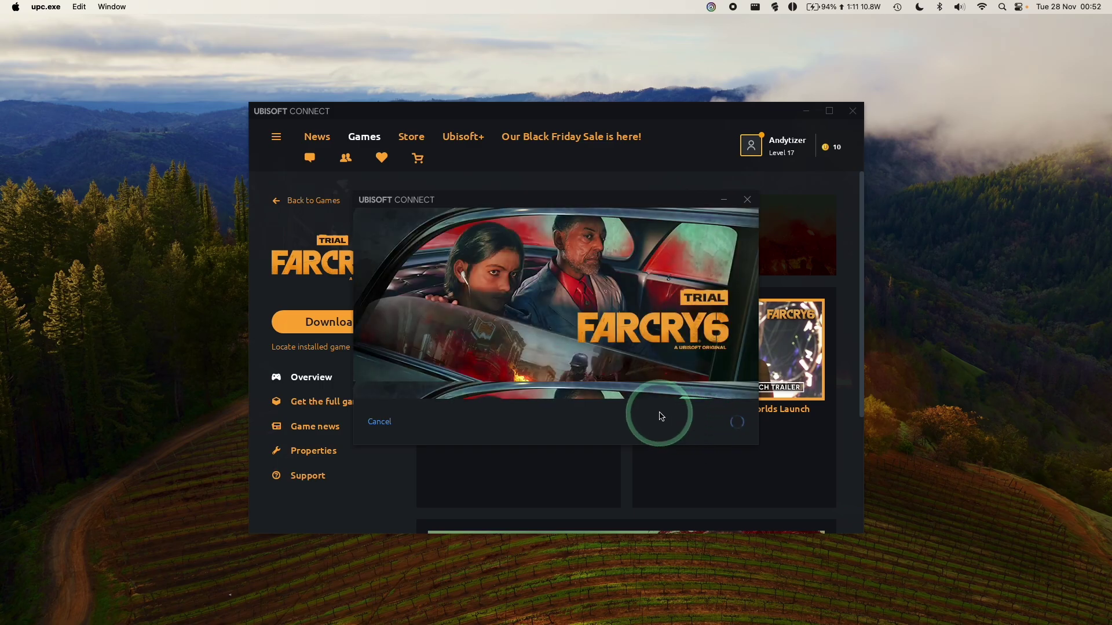
left_click(669, 424)
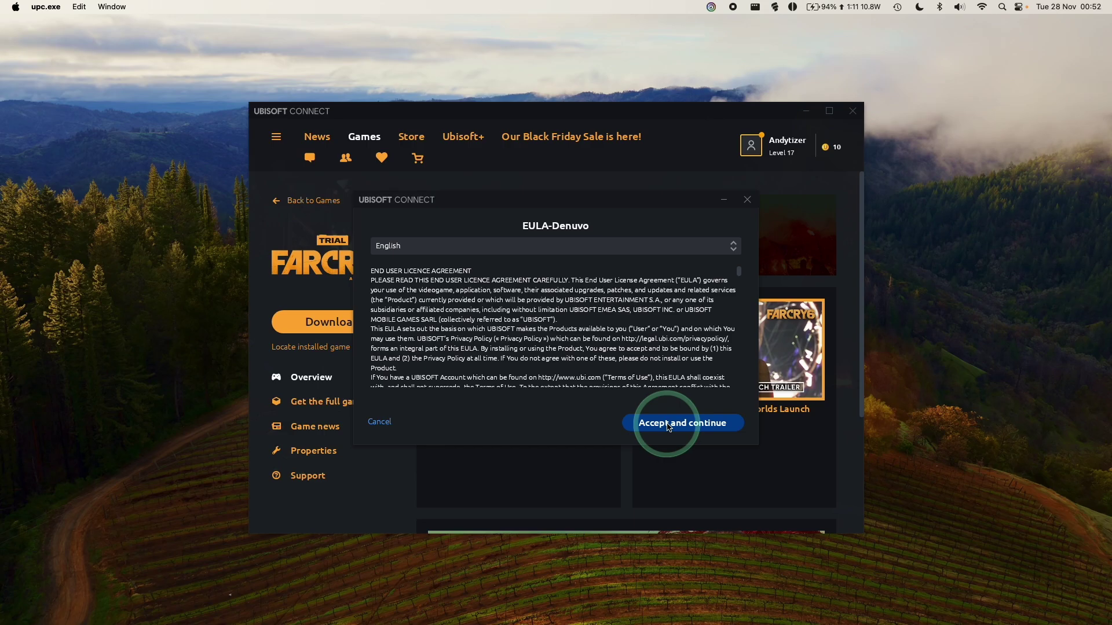
left_click(389, 418)
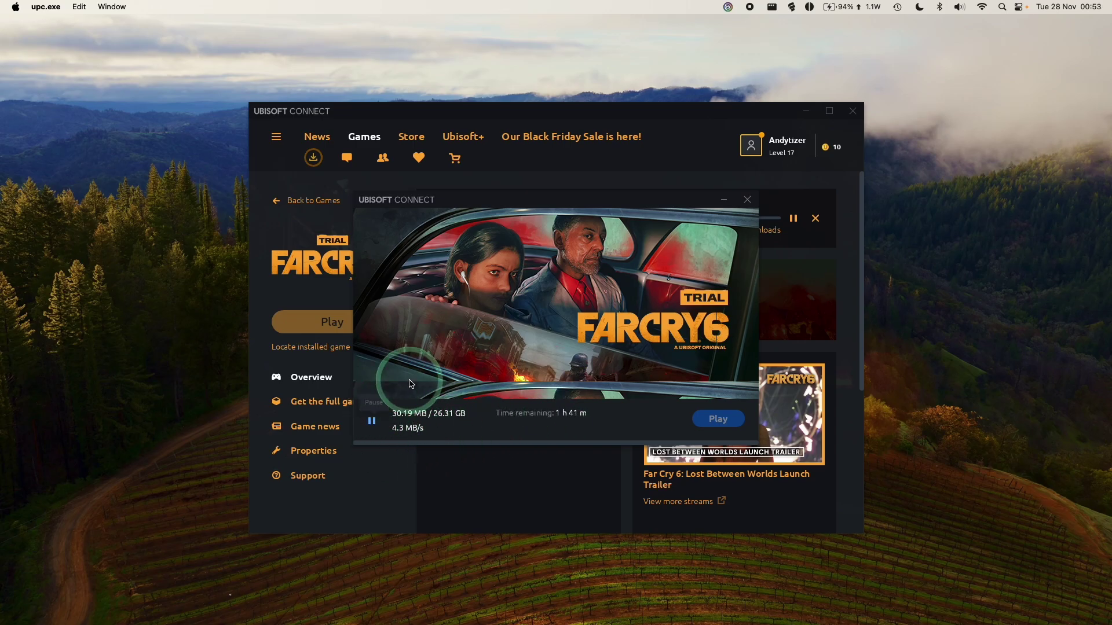
Start the installed Far Cry 6 Trial and minimize the main Ubisoft Connect window.
left_click(284, 267)
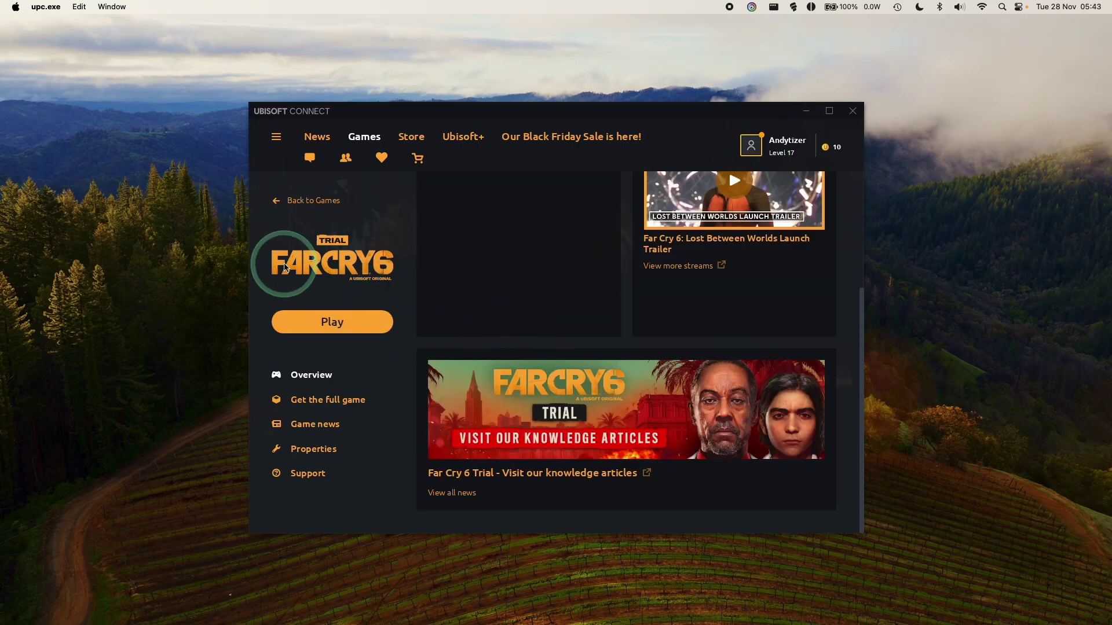
left_click(314, 321)
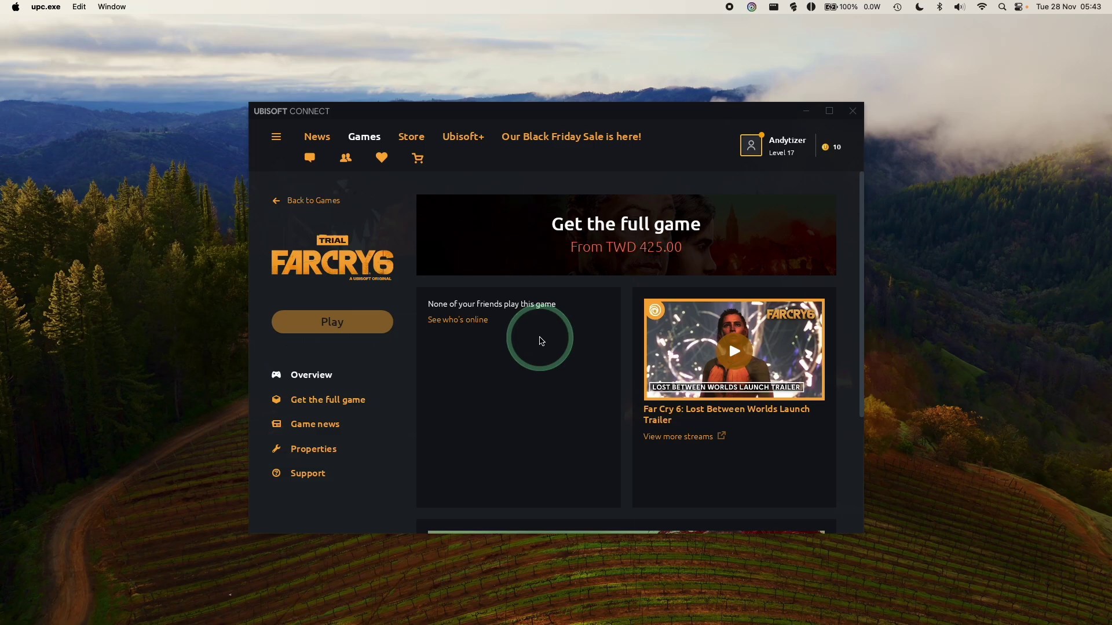
left_click(805, 111)
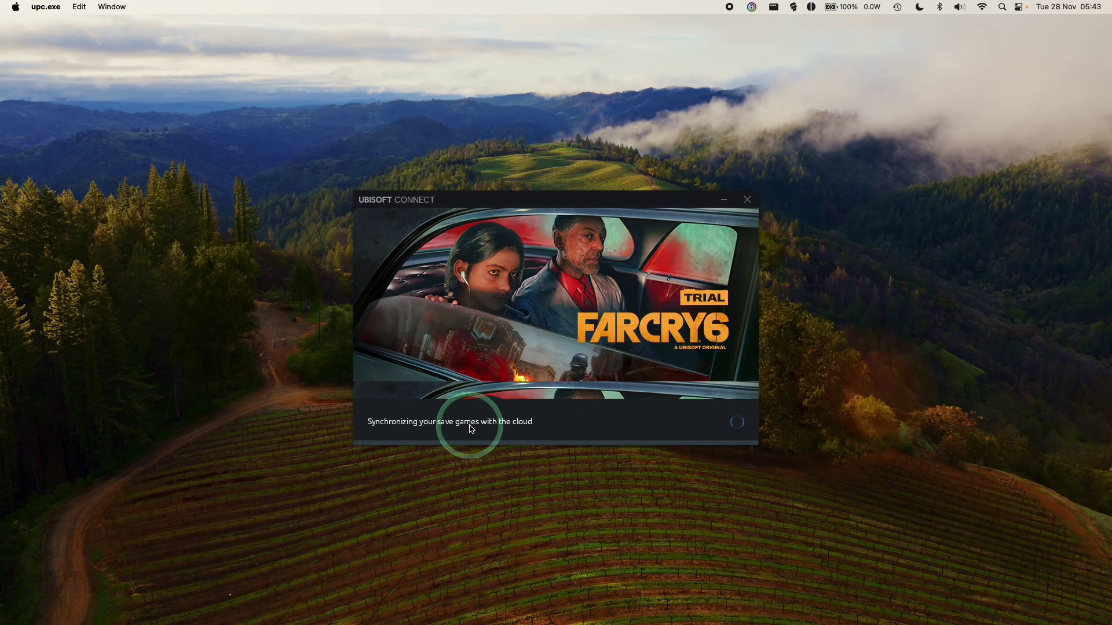
left_click(717, 420)
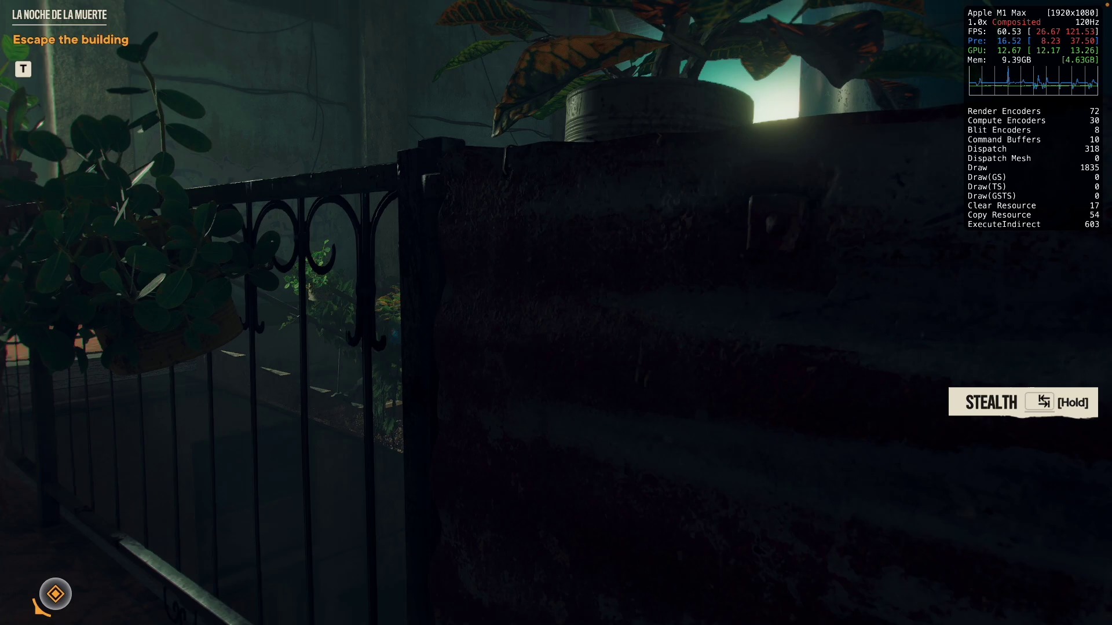
key("a")
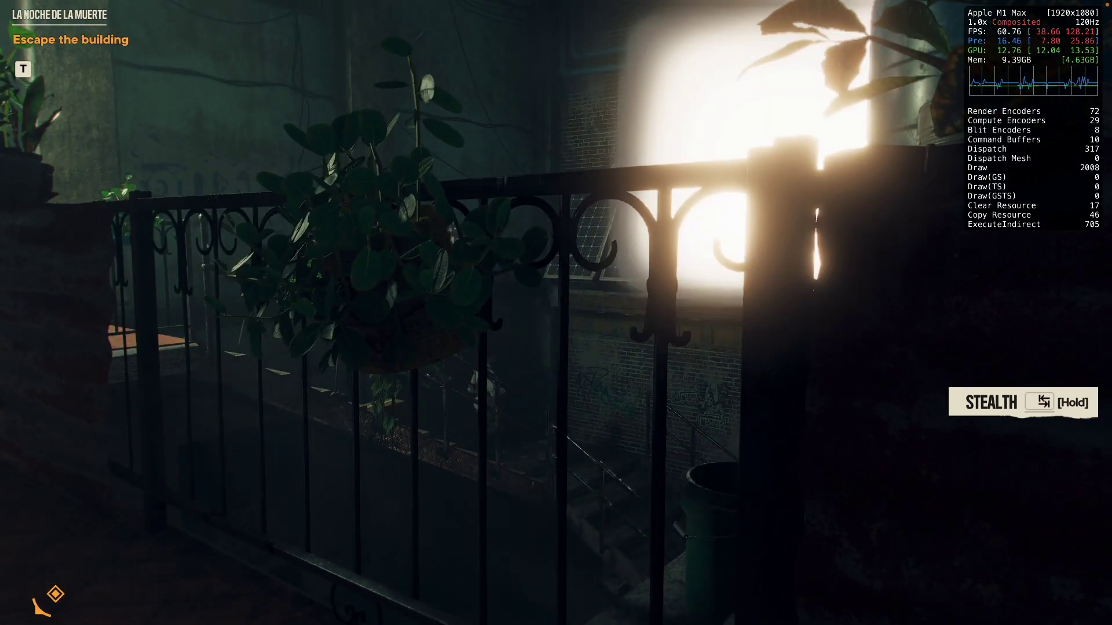
key("w")
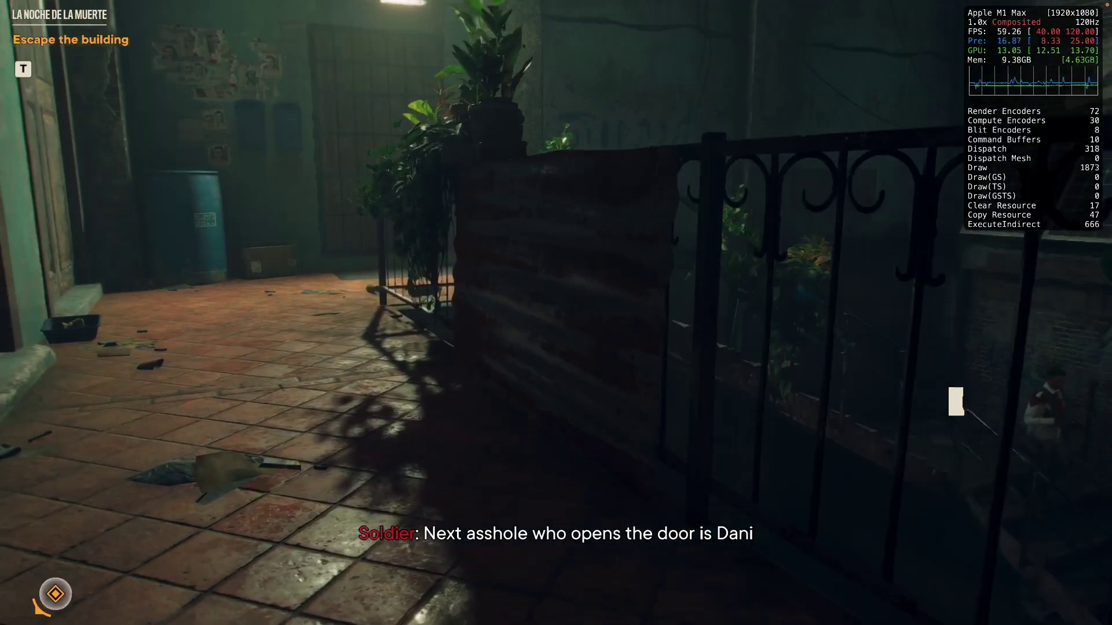
key("w")
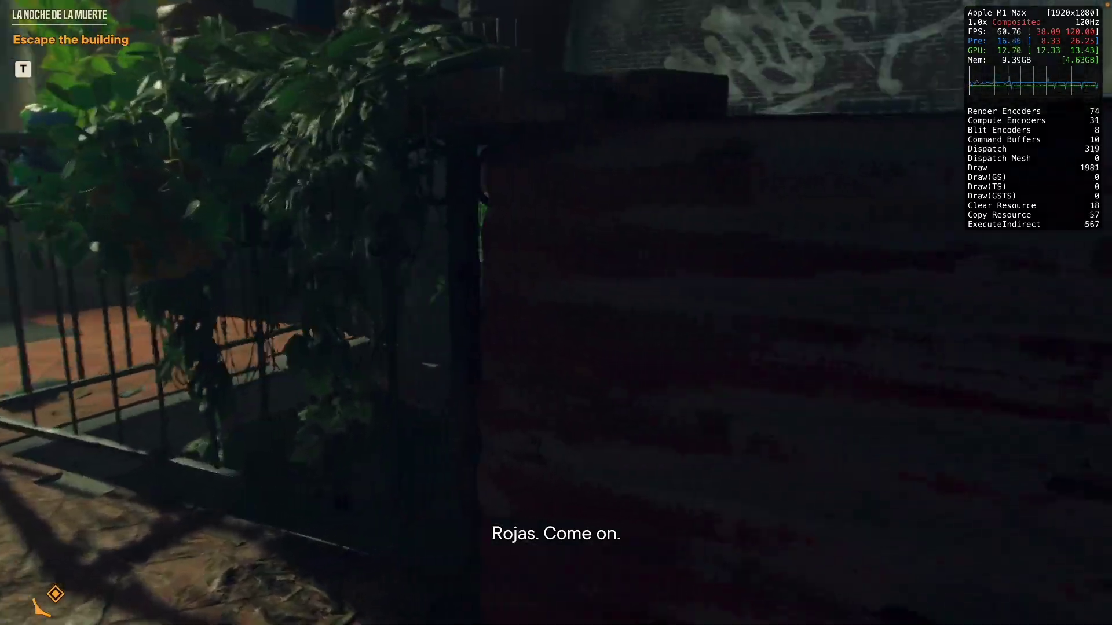
key("w")
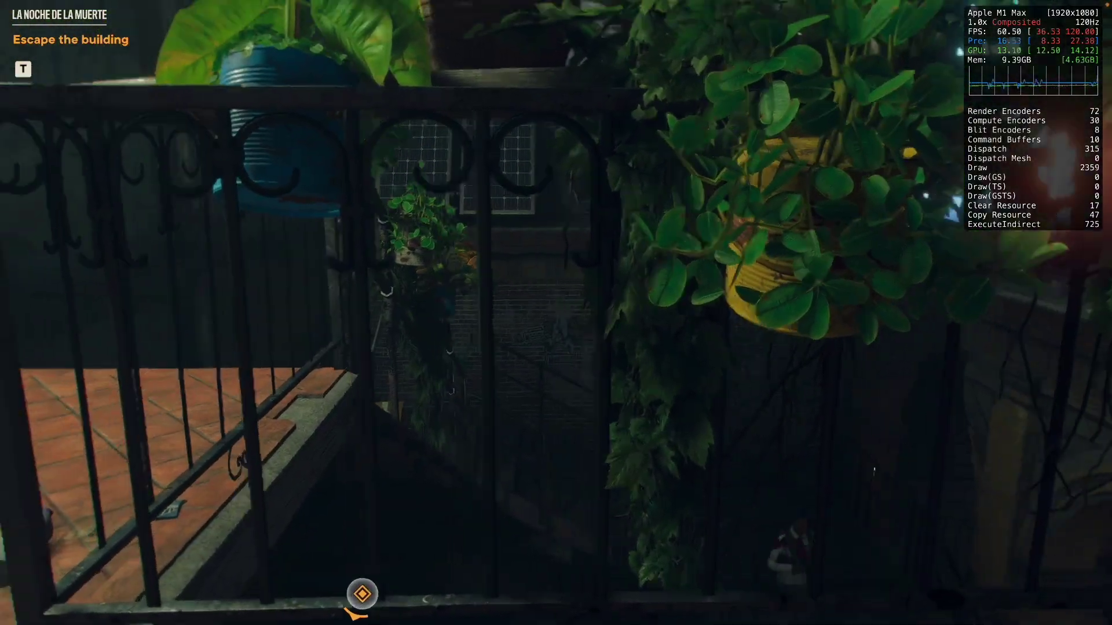
key("a")
key("a")
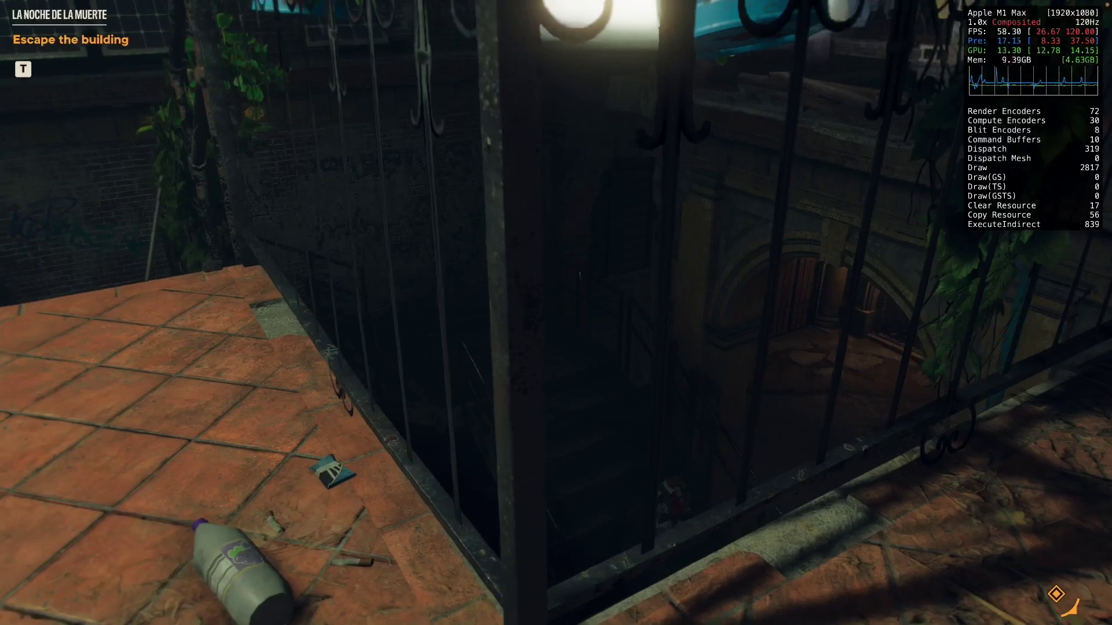
key("w")
key("w")
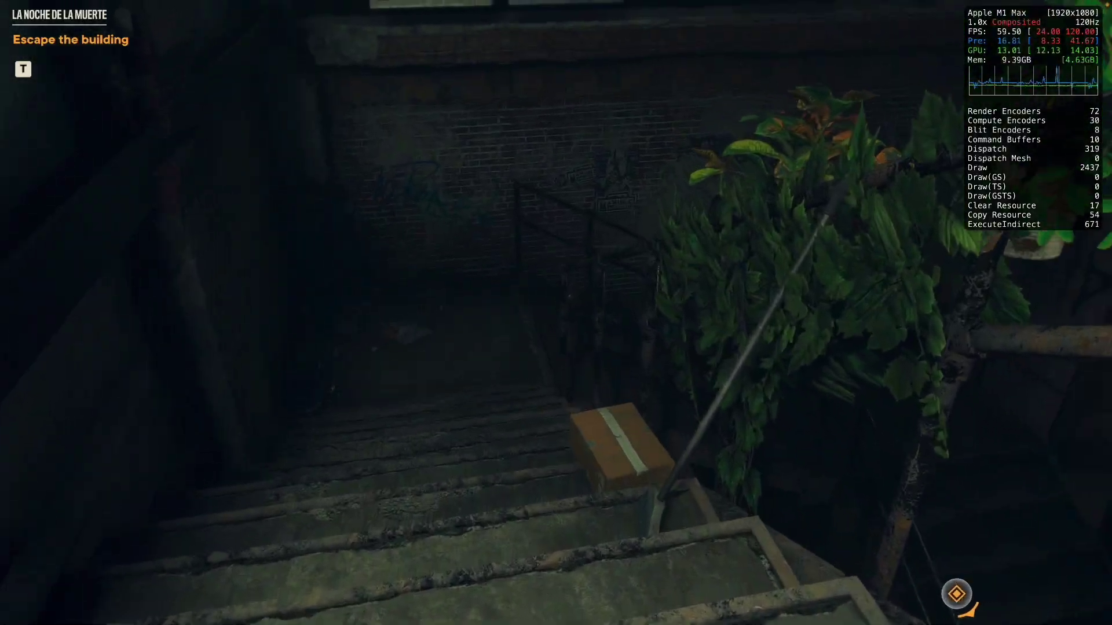
key("w")
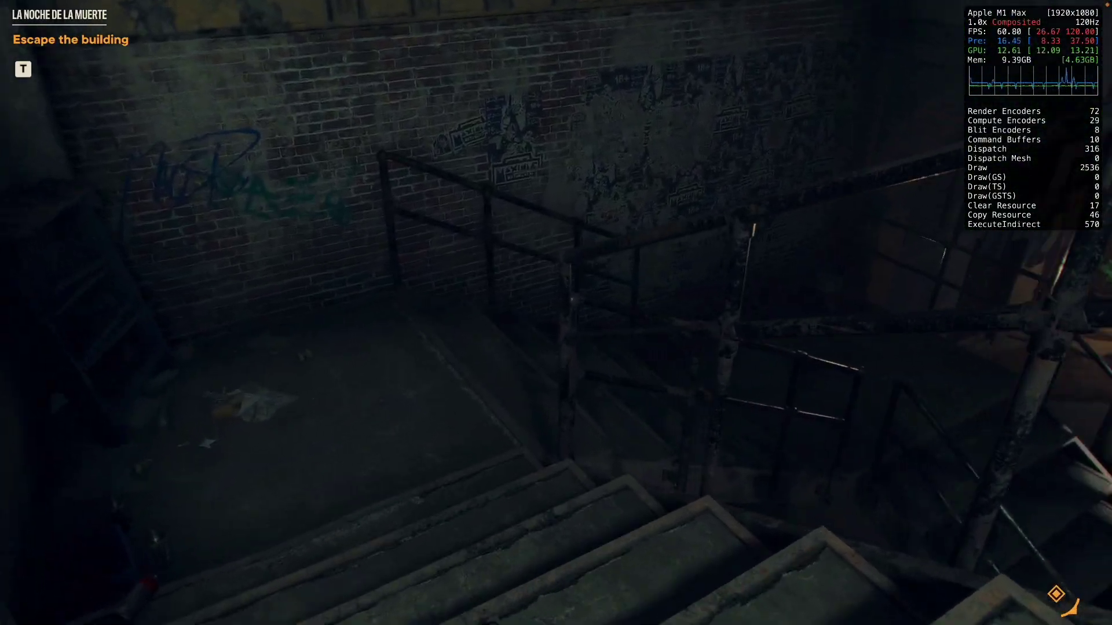
key("w")
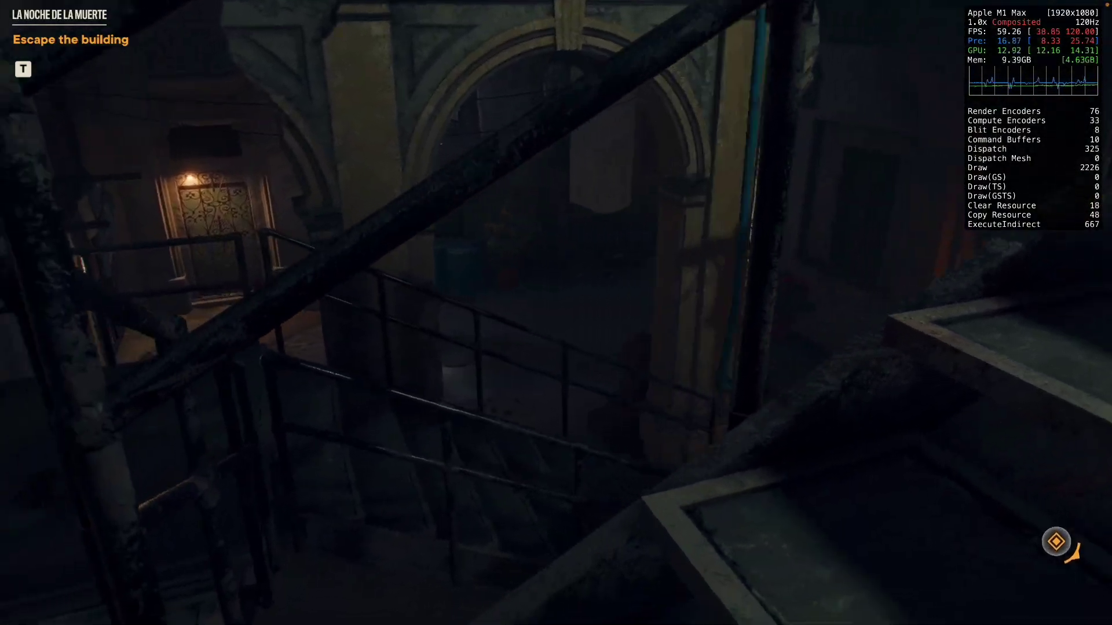
key("w")
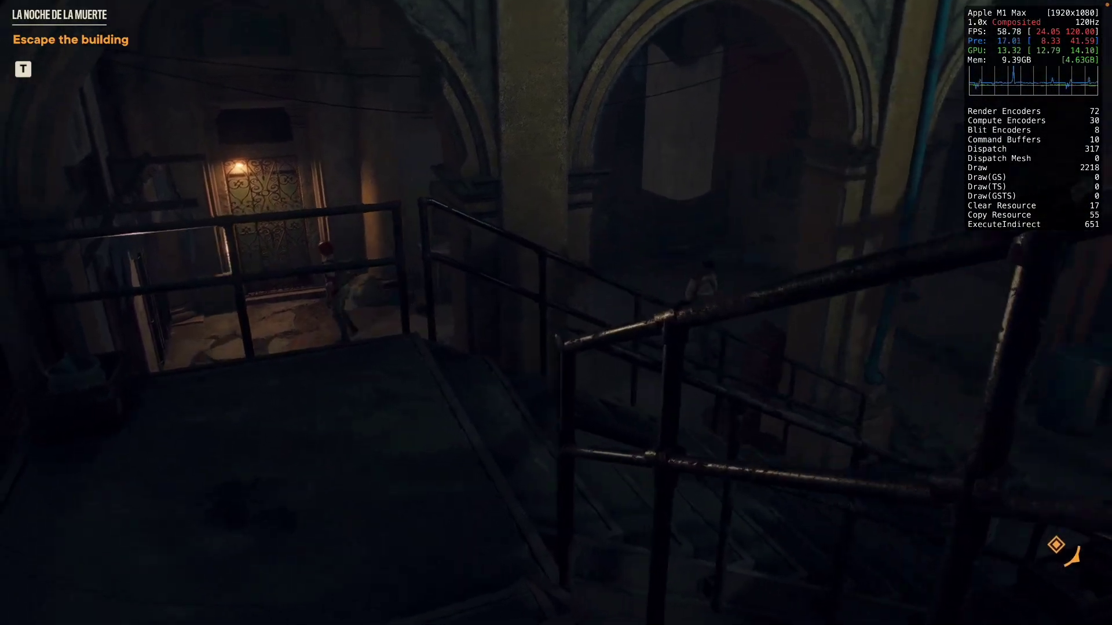
key("w")
key("w")
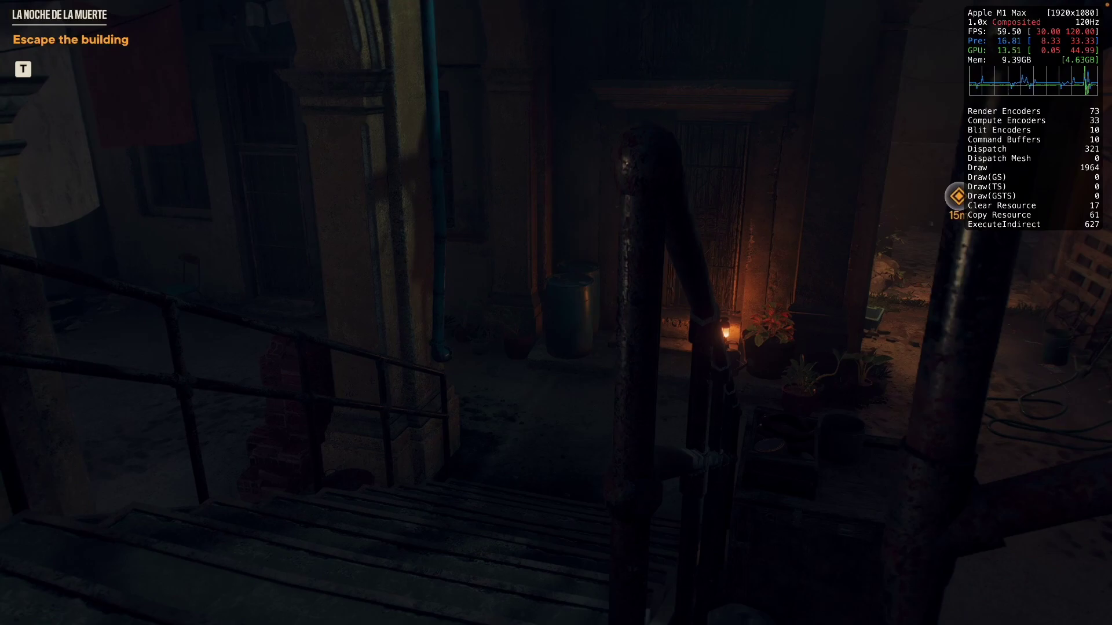
key("w")
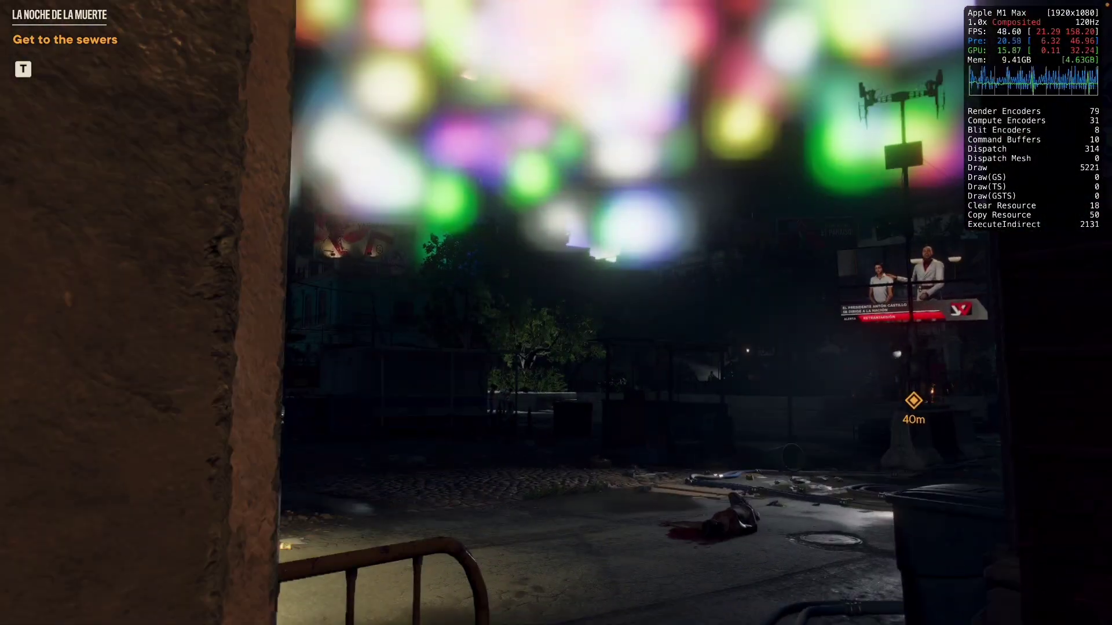
key("w")
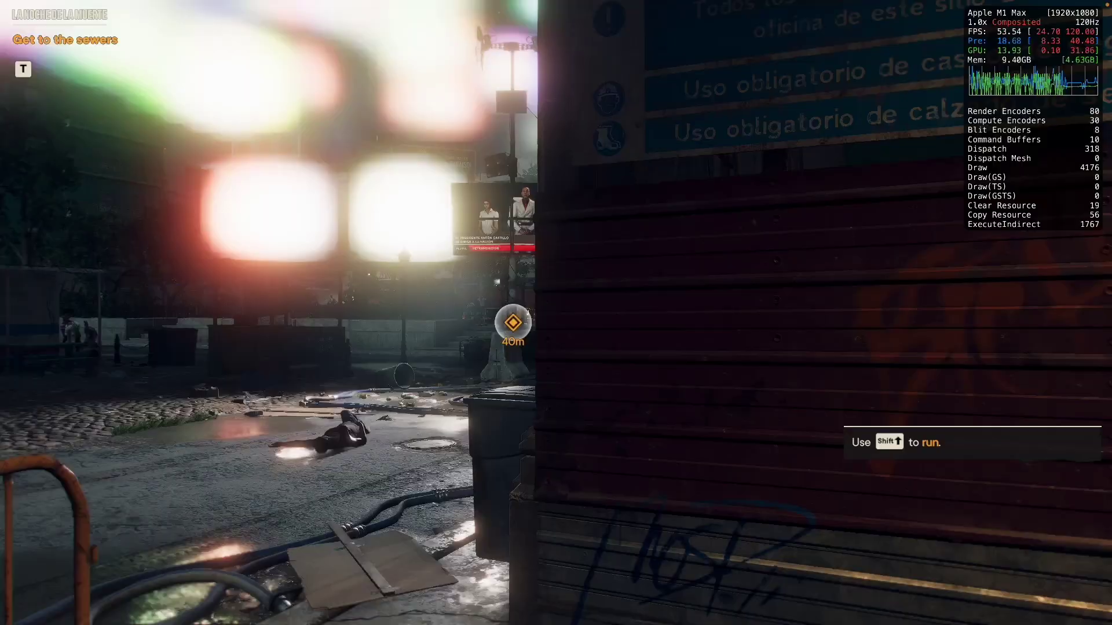
key("s")
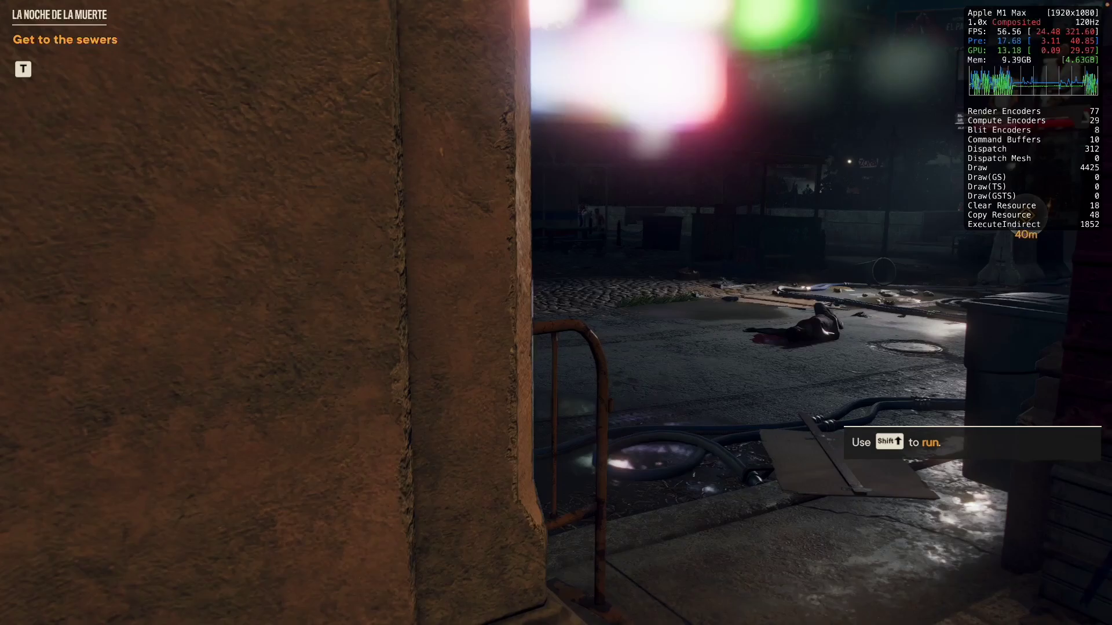
key("c")
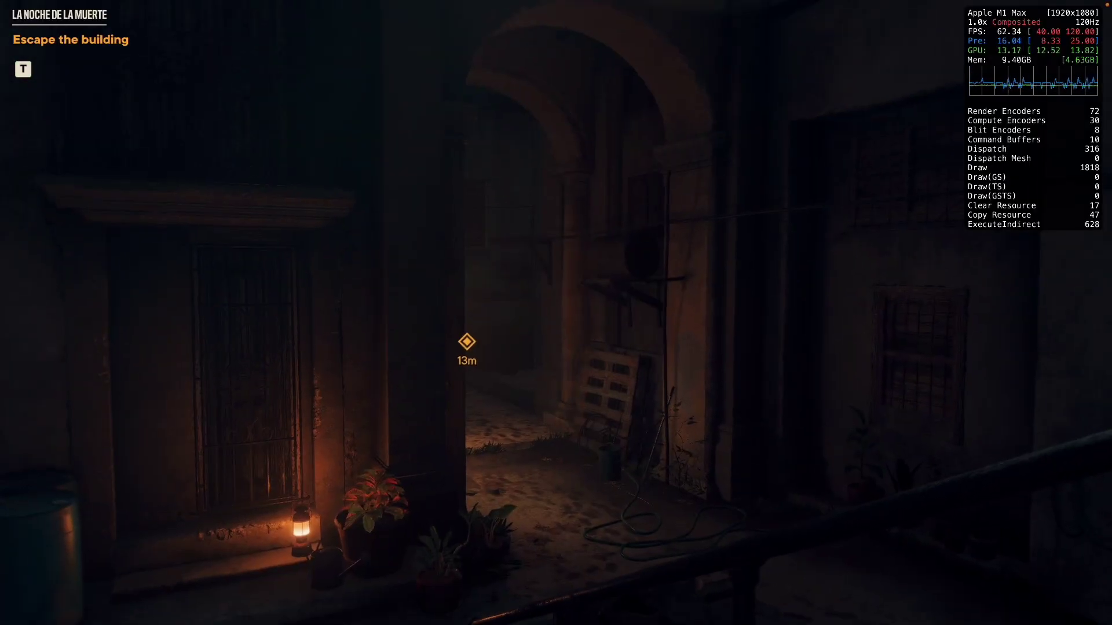
key("w")
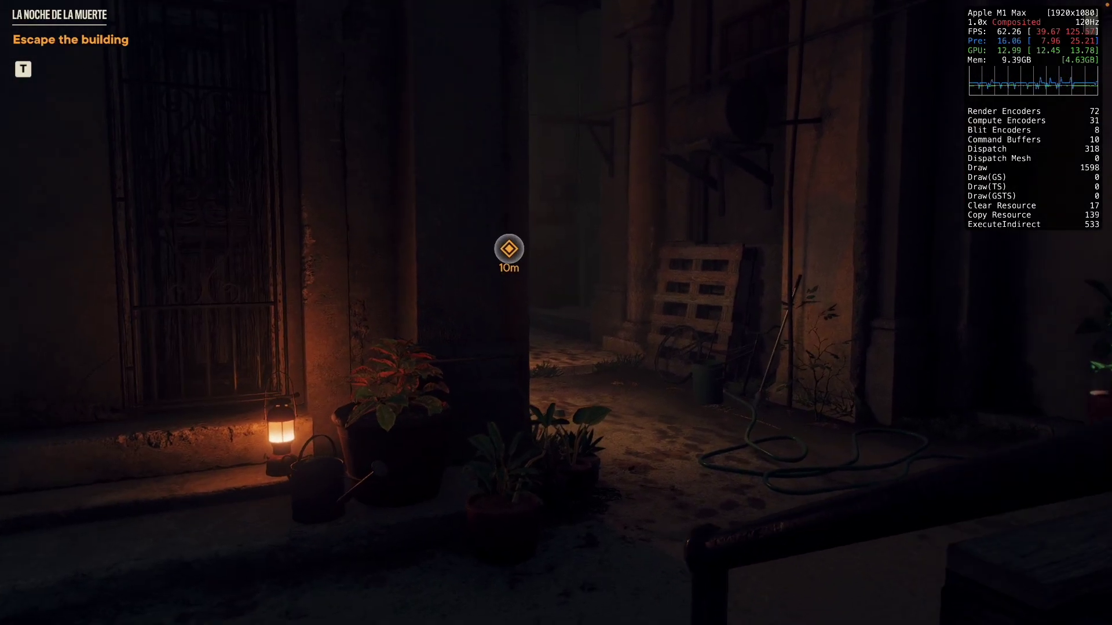
key("w")
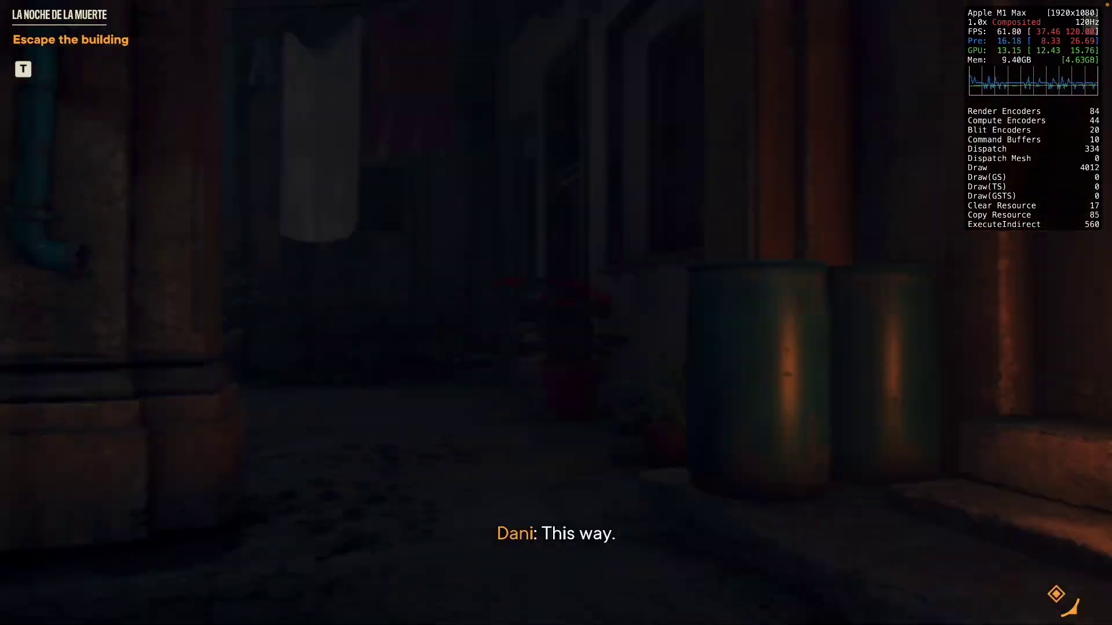
key("w")
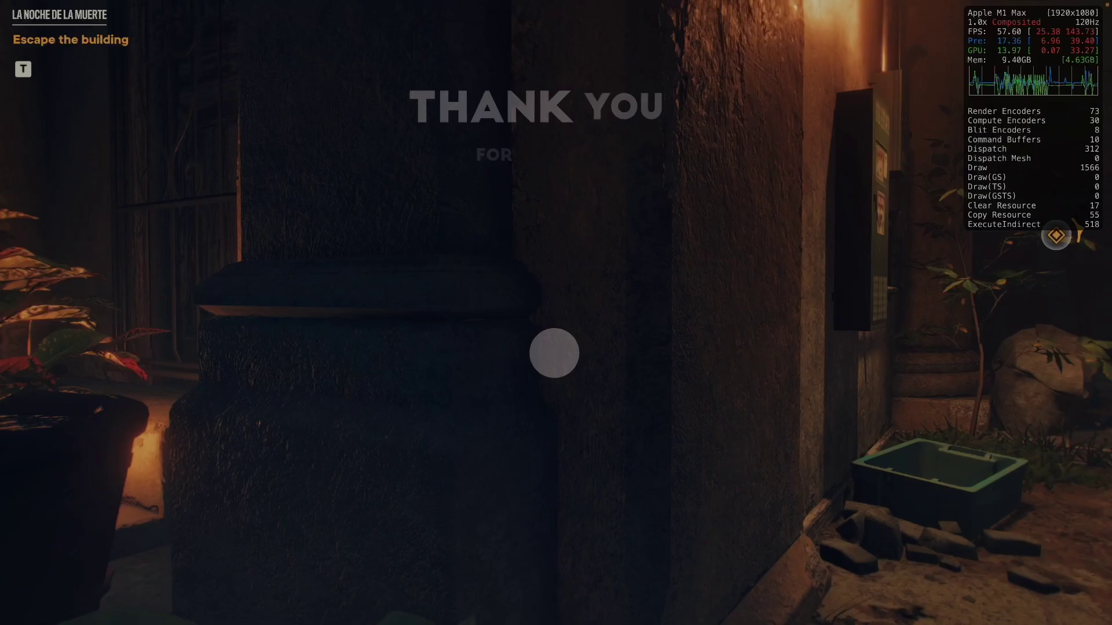